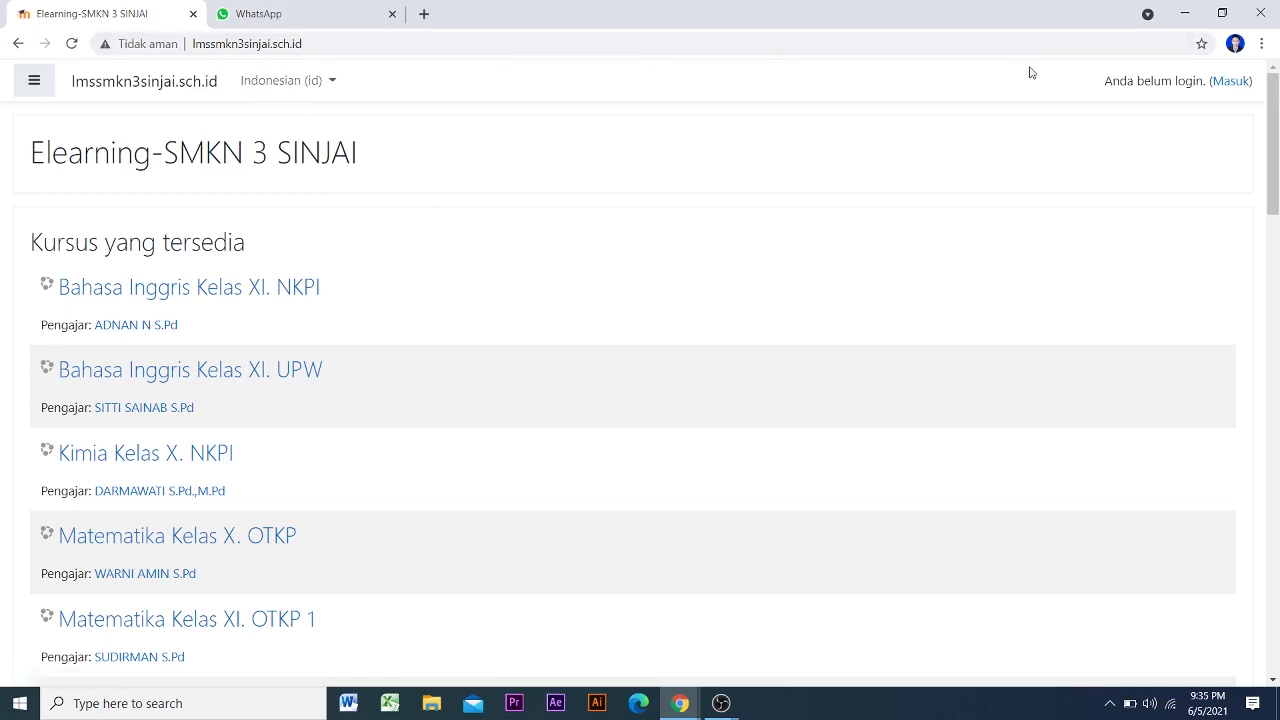
# Log in to the Elearning-SMKN 3 SINJAI site with the saved admin account, filling in its username and password
pyautogui.click(1231, 82)
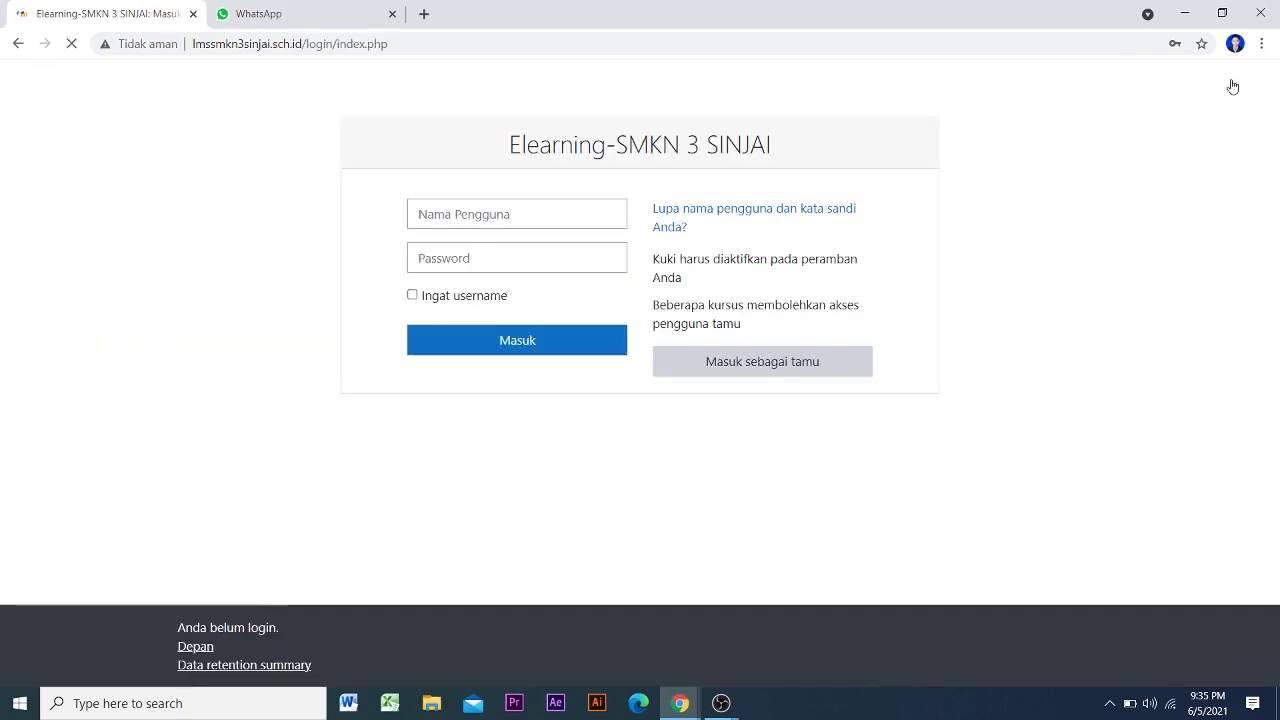
pyautogui.click(494, 213)
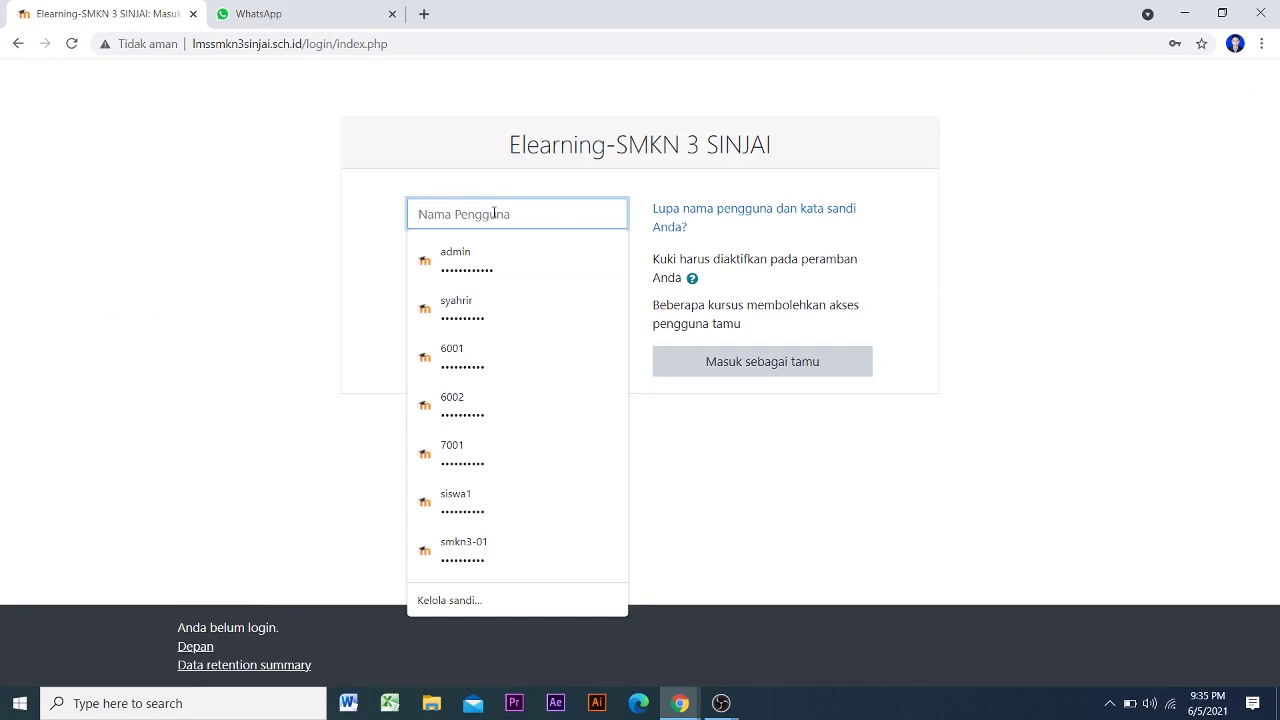
pyautogui.click(480, 253)
pyautogui.click(475, 257)
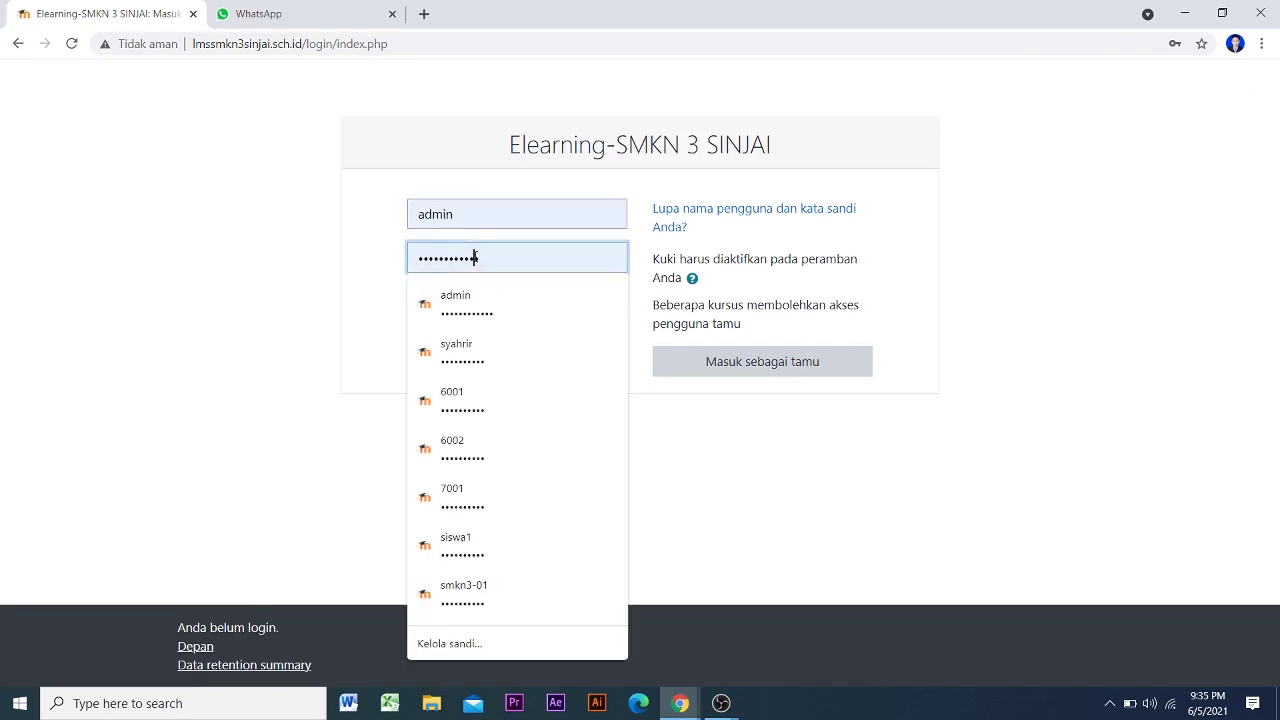
pyautogui.click(378, 295)
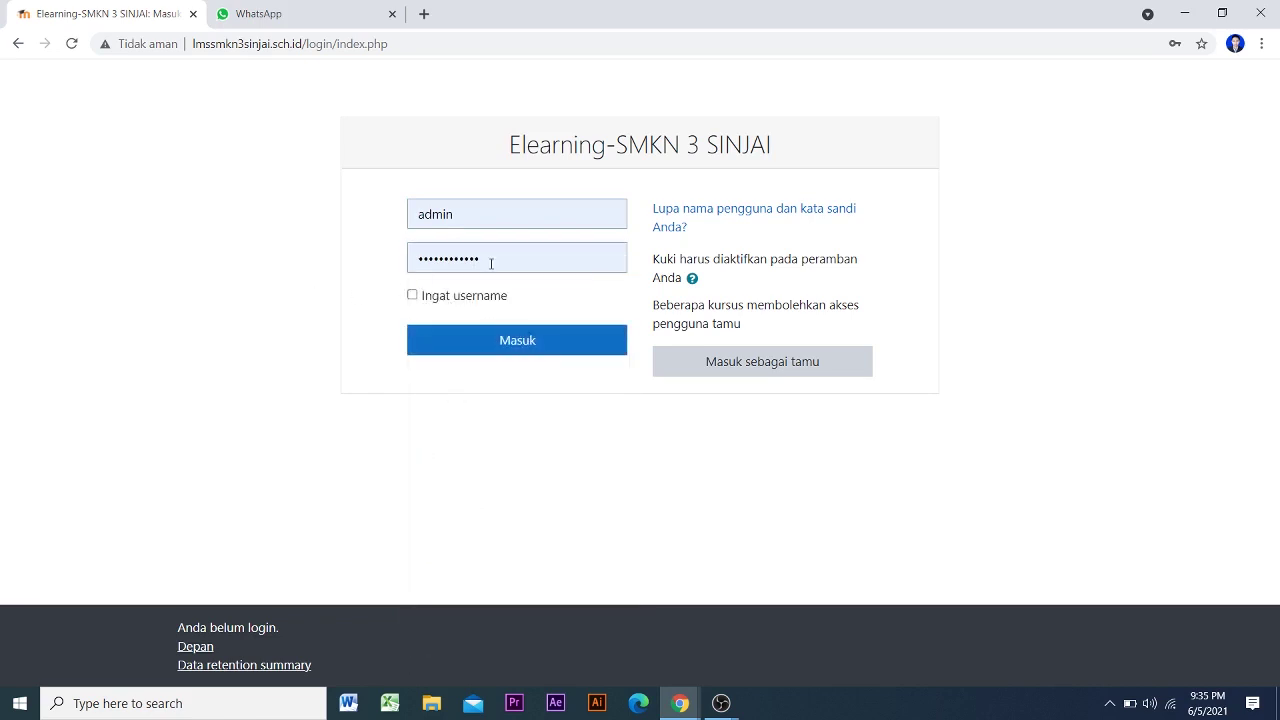
pyautogui.click(531, 343)
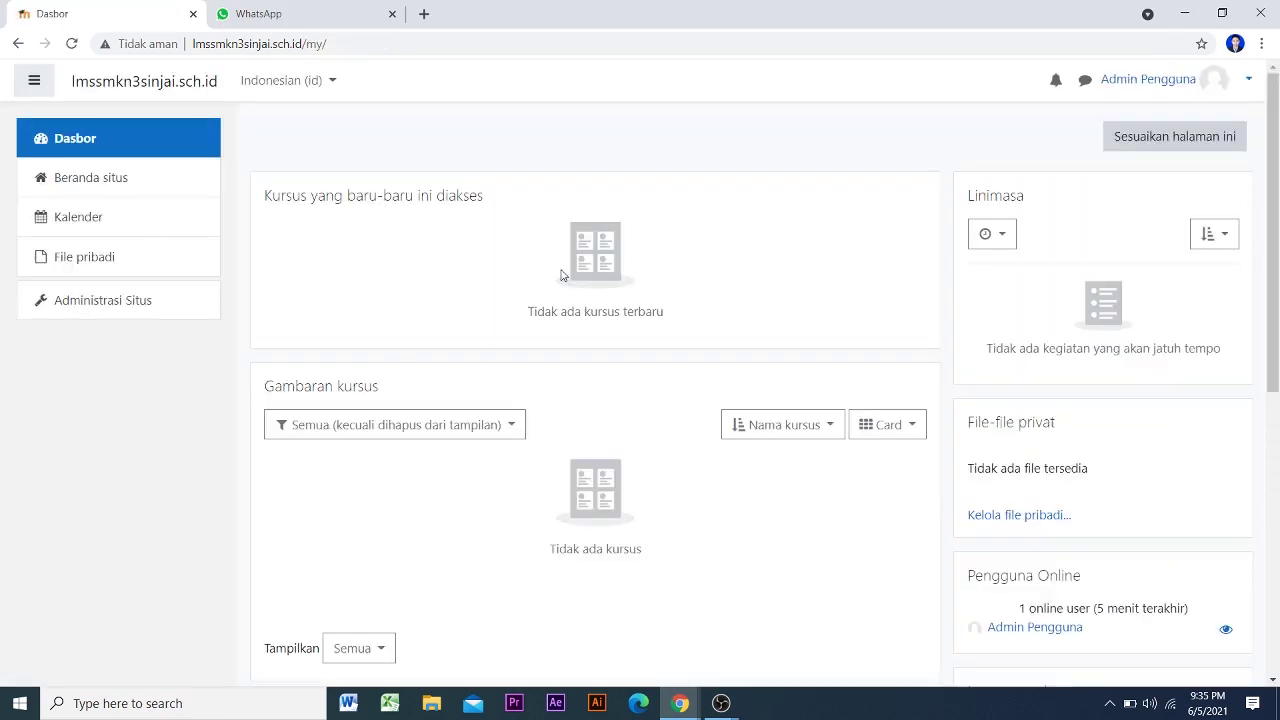
# Open the course and category management page (Tambah/ubah kursus) from the site administration
pyautogui.click(141, 302)
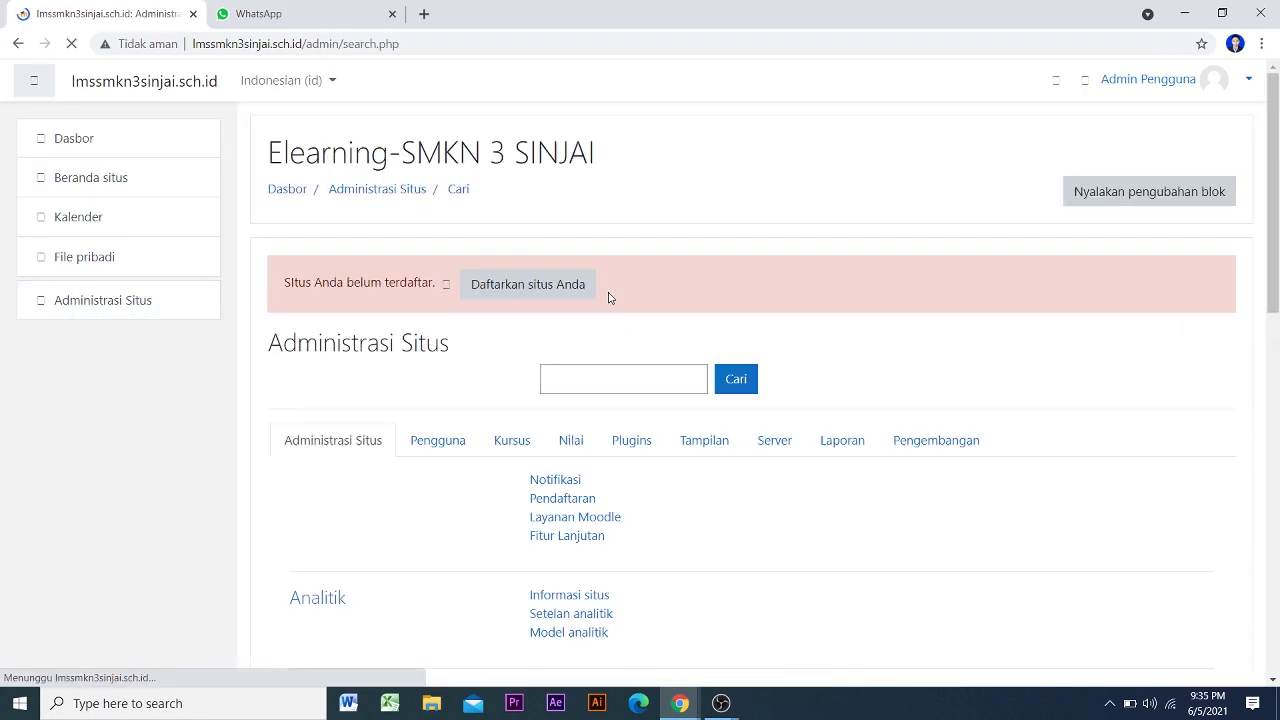
pyautogui.scroll(-1, 609, 297)
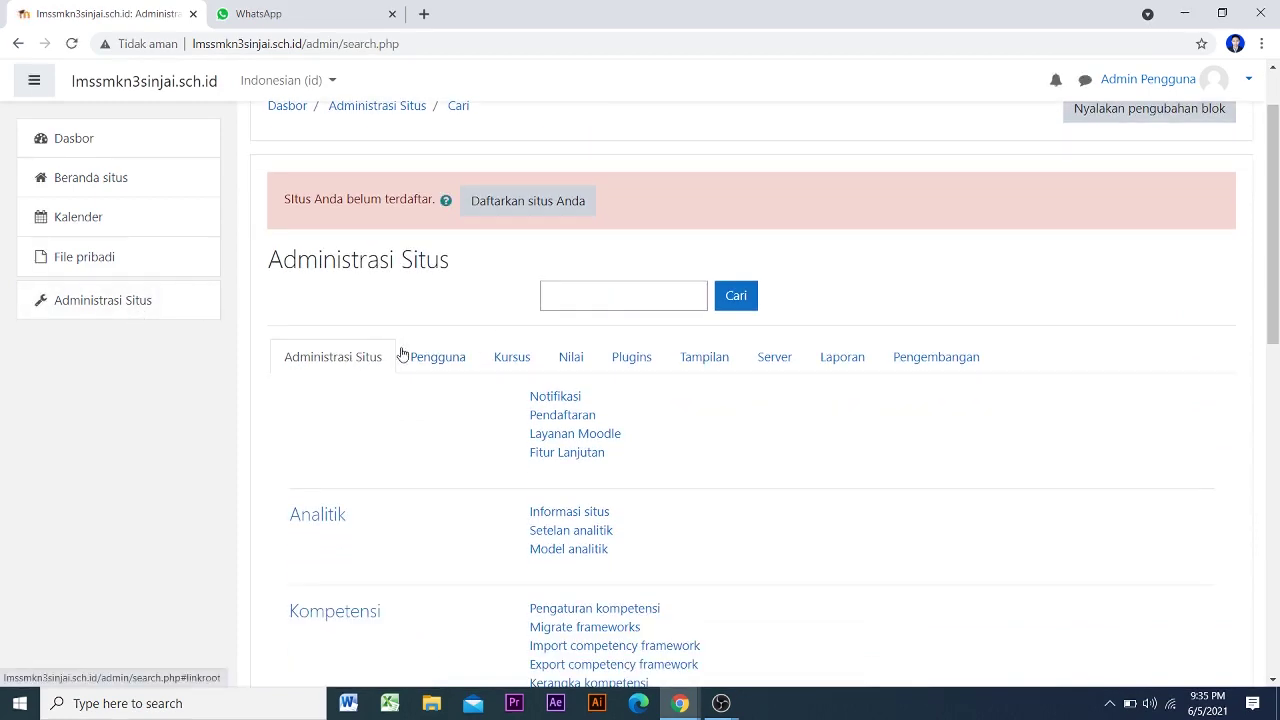
pyautogui.click(512, 358)
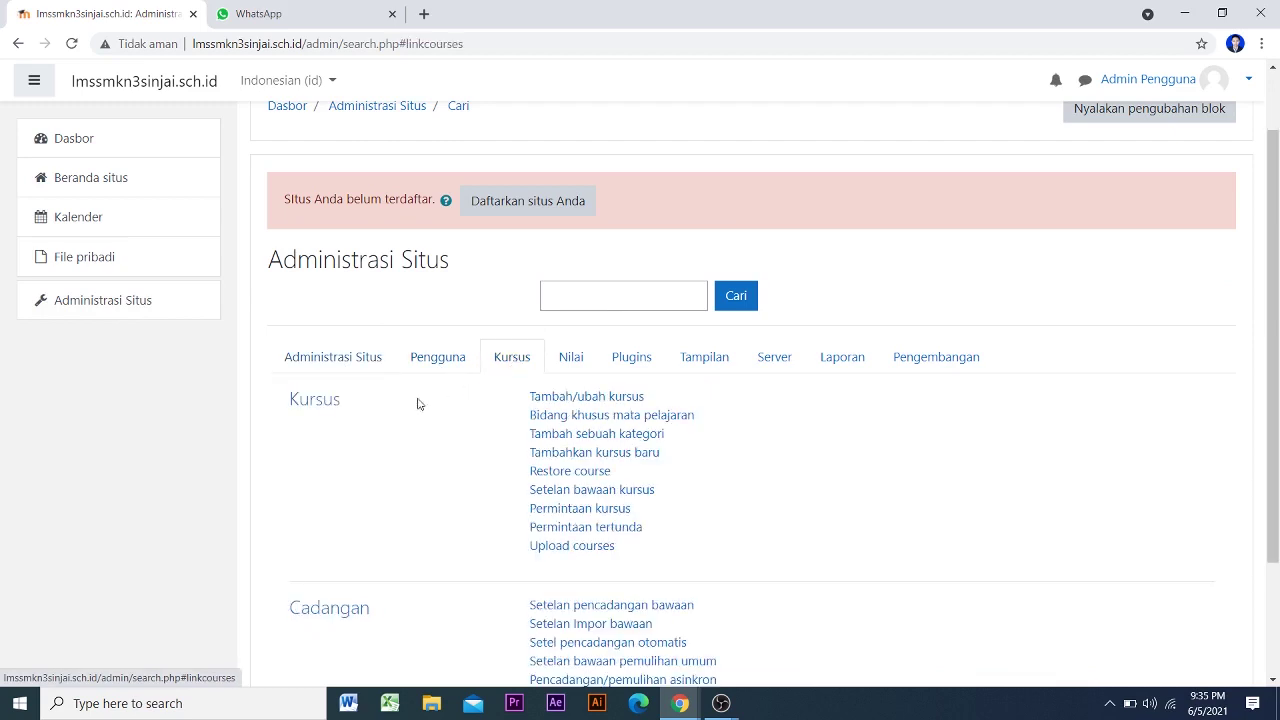
pyautogui.click(575, 405)
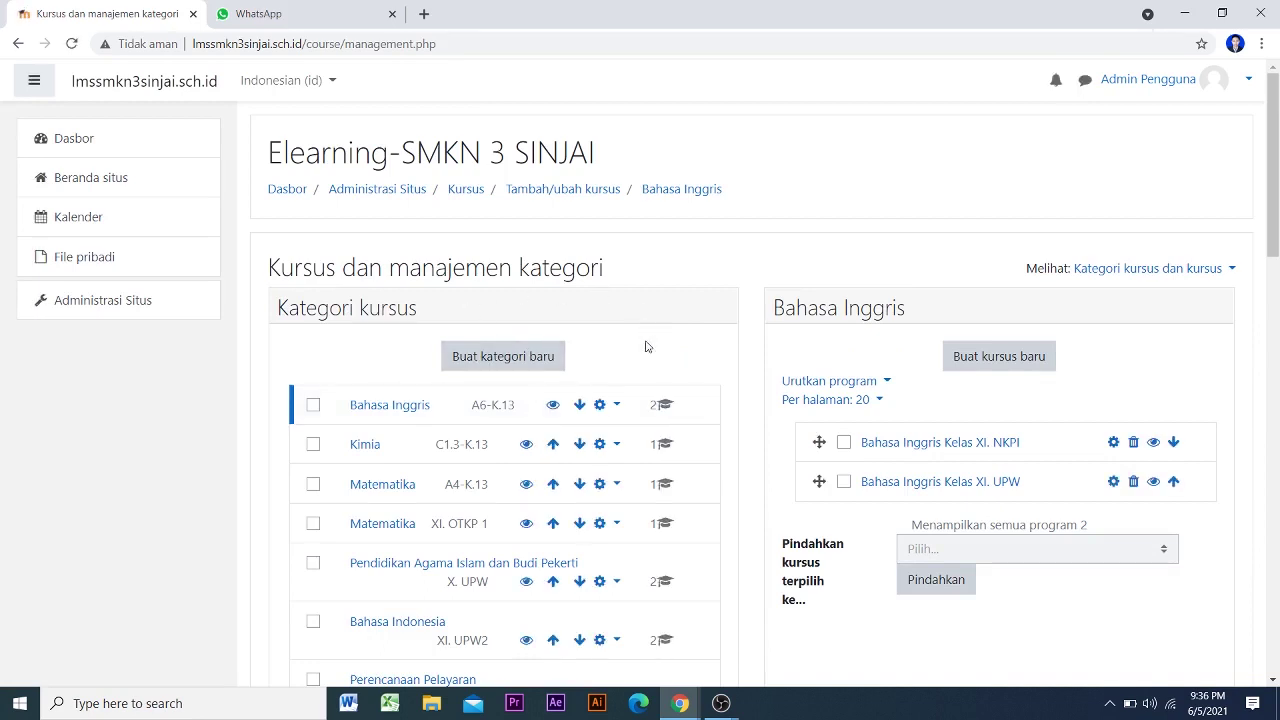
# Look through the course categories and display the courses in the Bahasa Inggris category
pyautogui.scroll(-1, 640, 348)
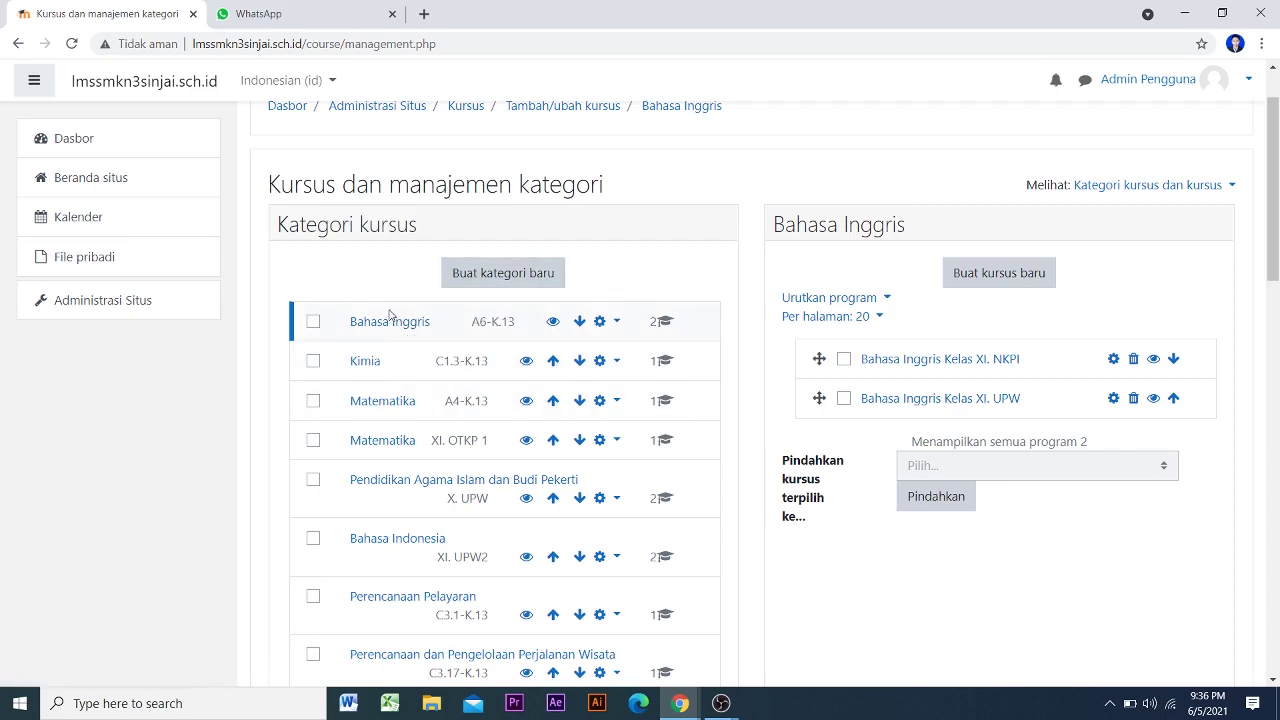
pyautogui.scroll(-2, 418, 360)
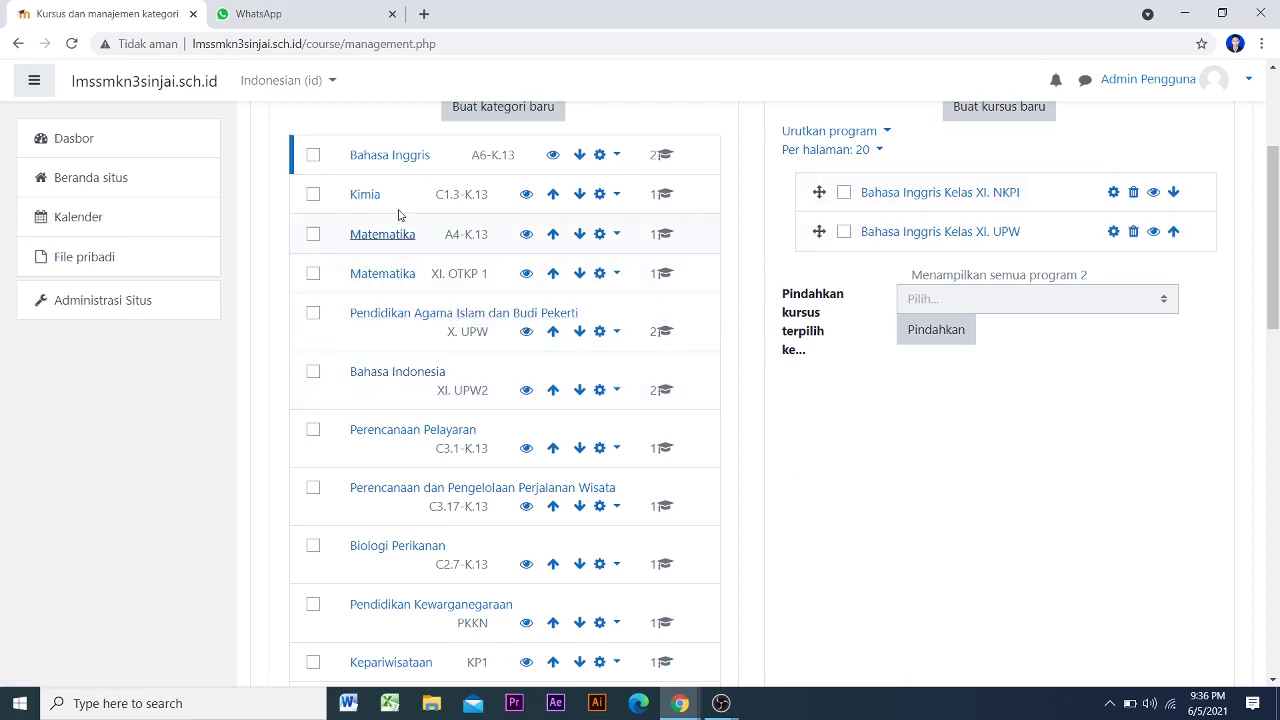
pyautogui.click(395, 160)
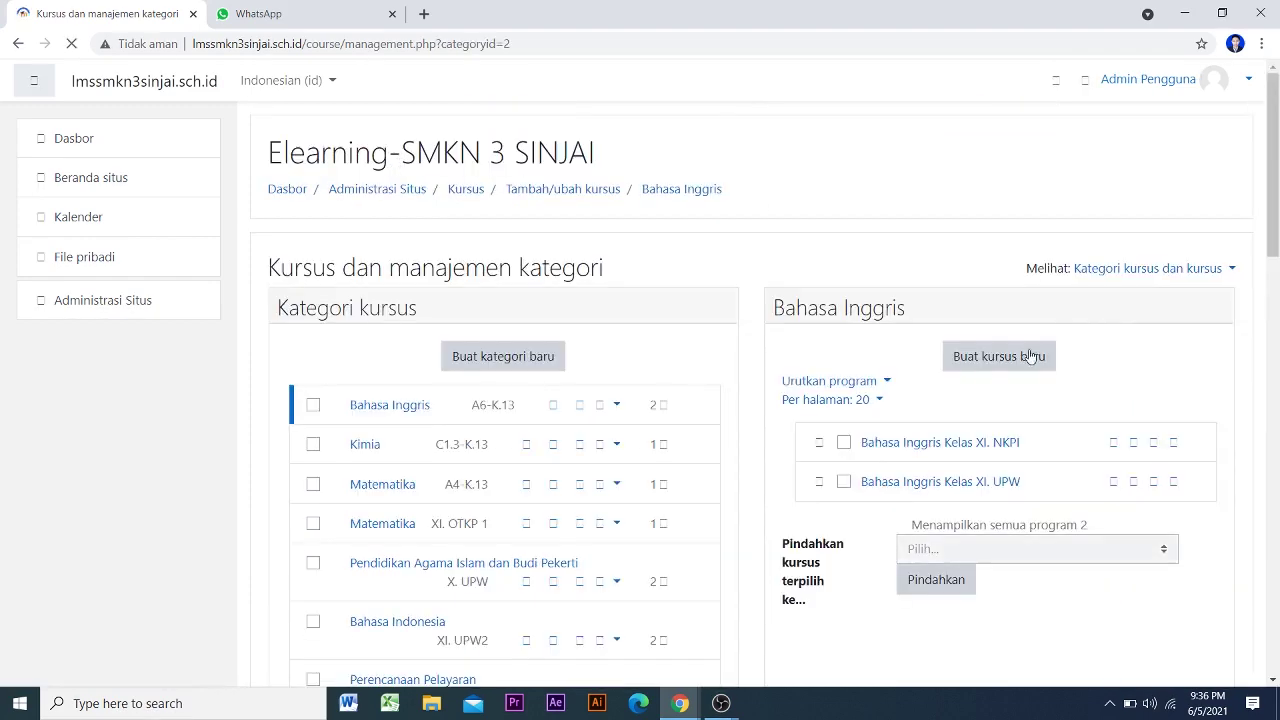
# Start a new course category and set its parent category to Atas
pyautogui.scroll(-1, 951, 389)
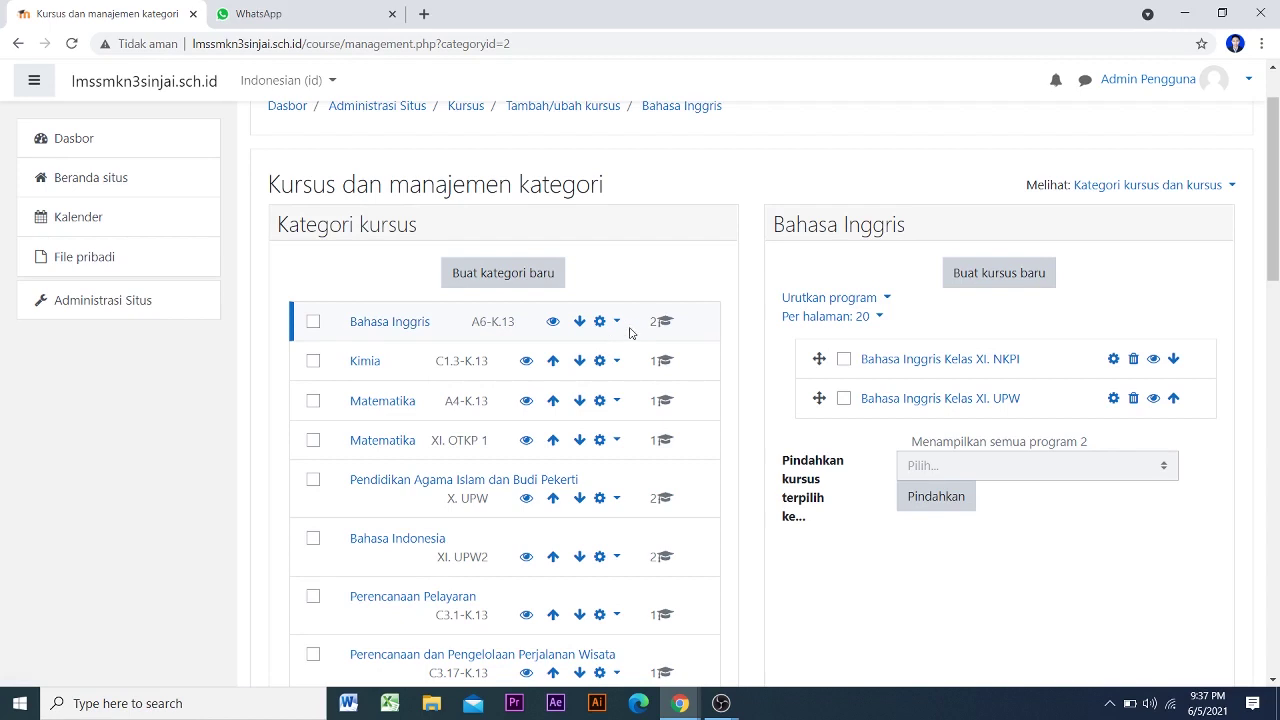
pyautogui.click(530, 277)
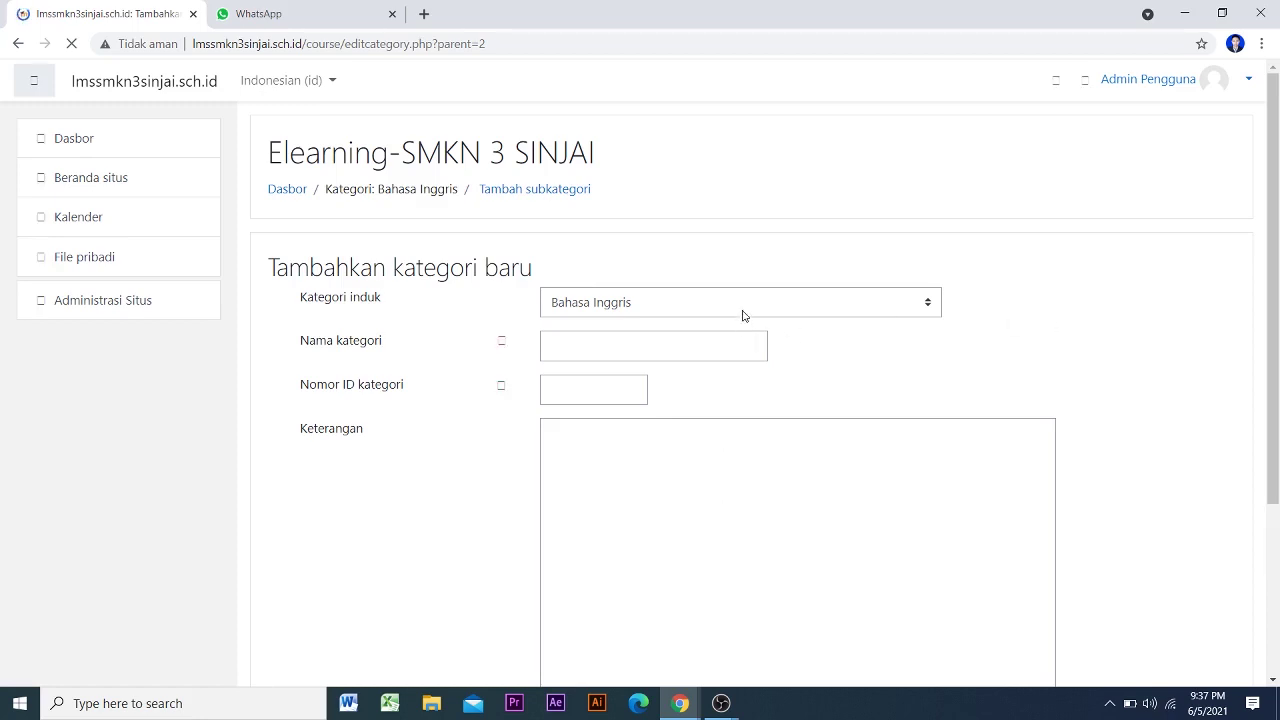
pyautogui.click(743, 314)
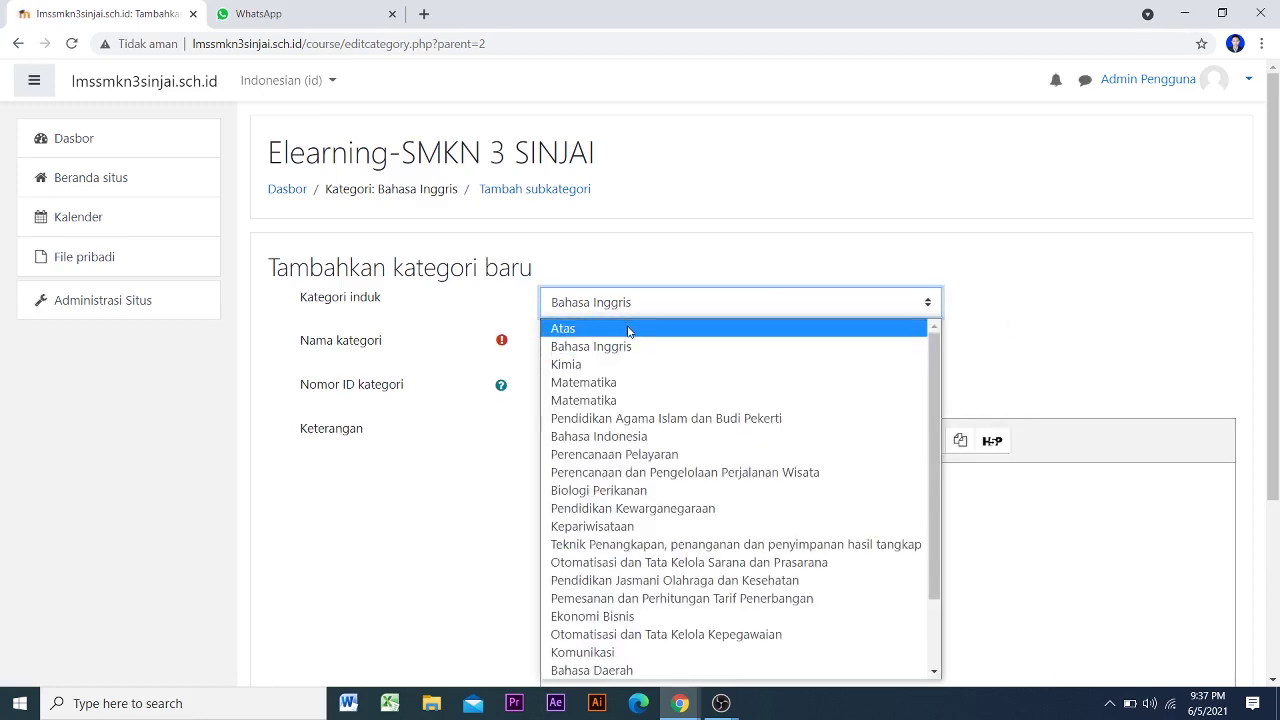
pyautogui.click(629, 329)
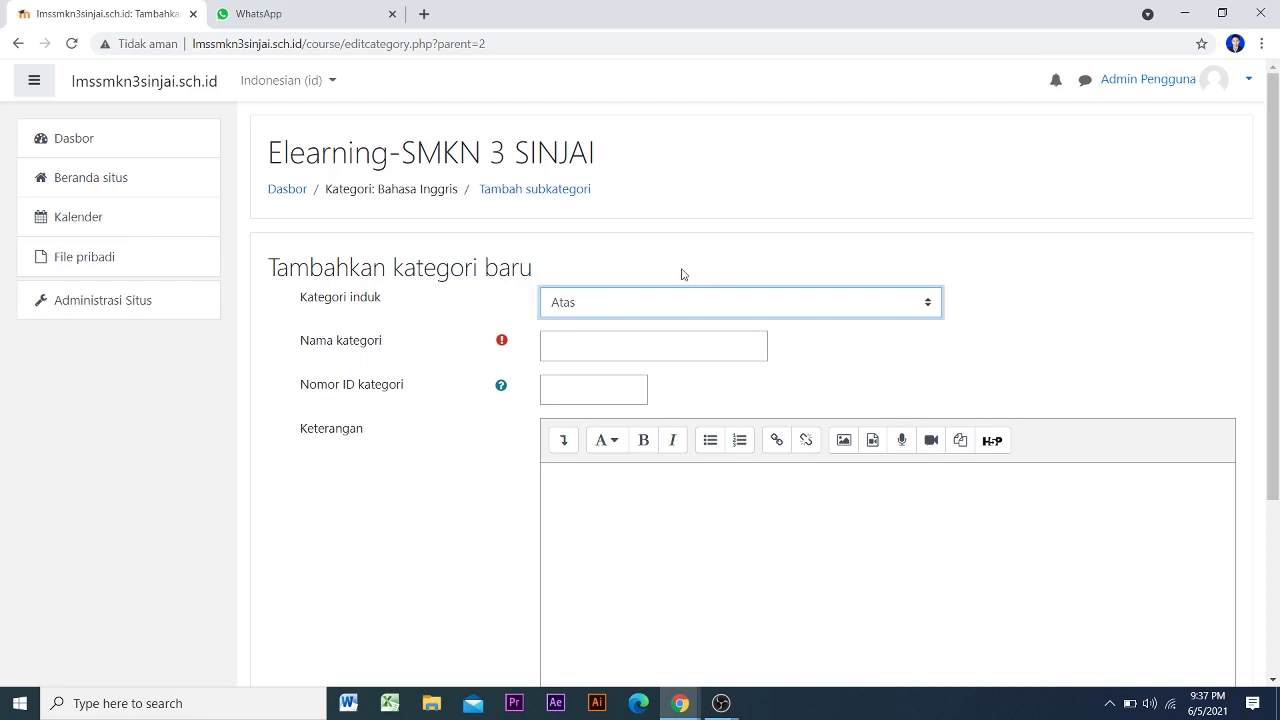
# Try Bahasa Inggris as the parent of the new category
pyautogui.click(632, 302)
pyautogui.click(608, 330)
pyautogui.click(630, 300)
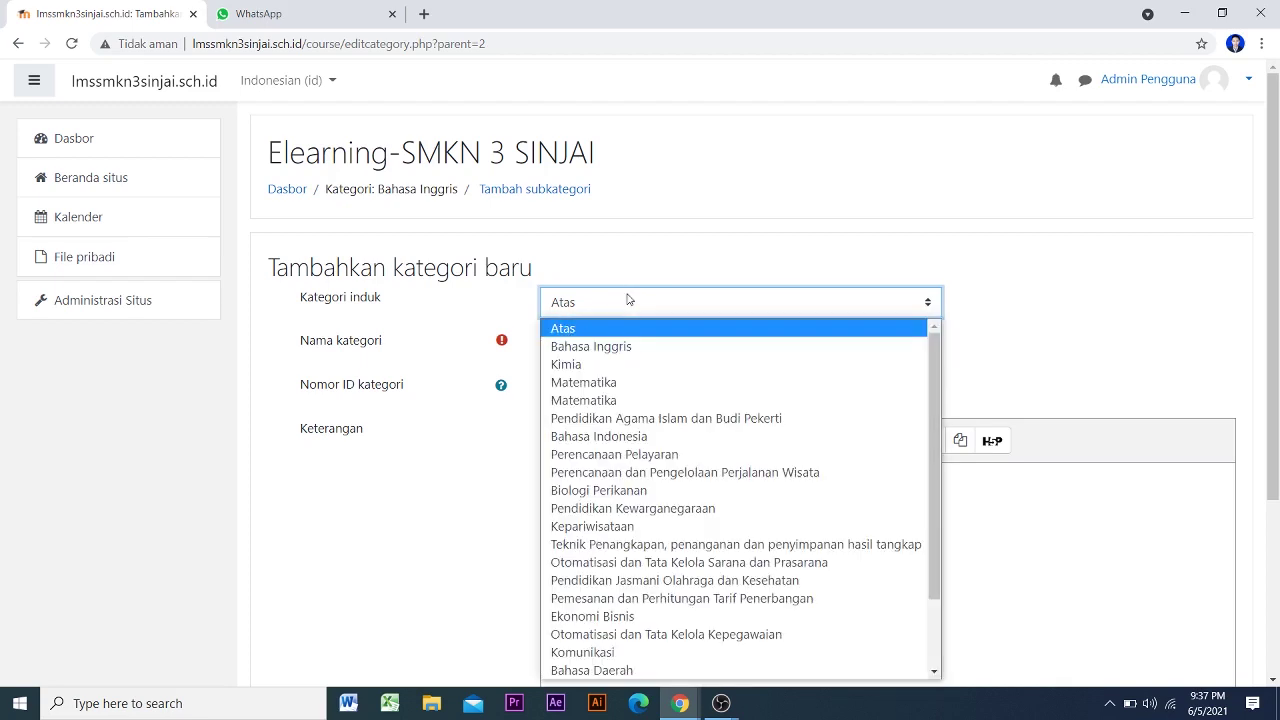
pyautogui.click(612, 348)
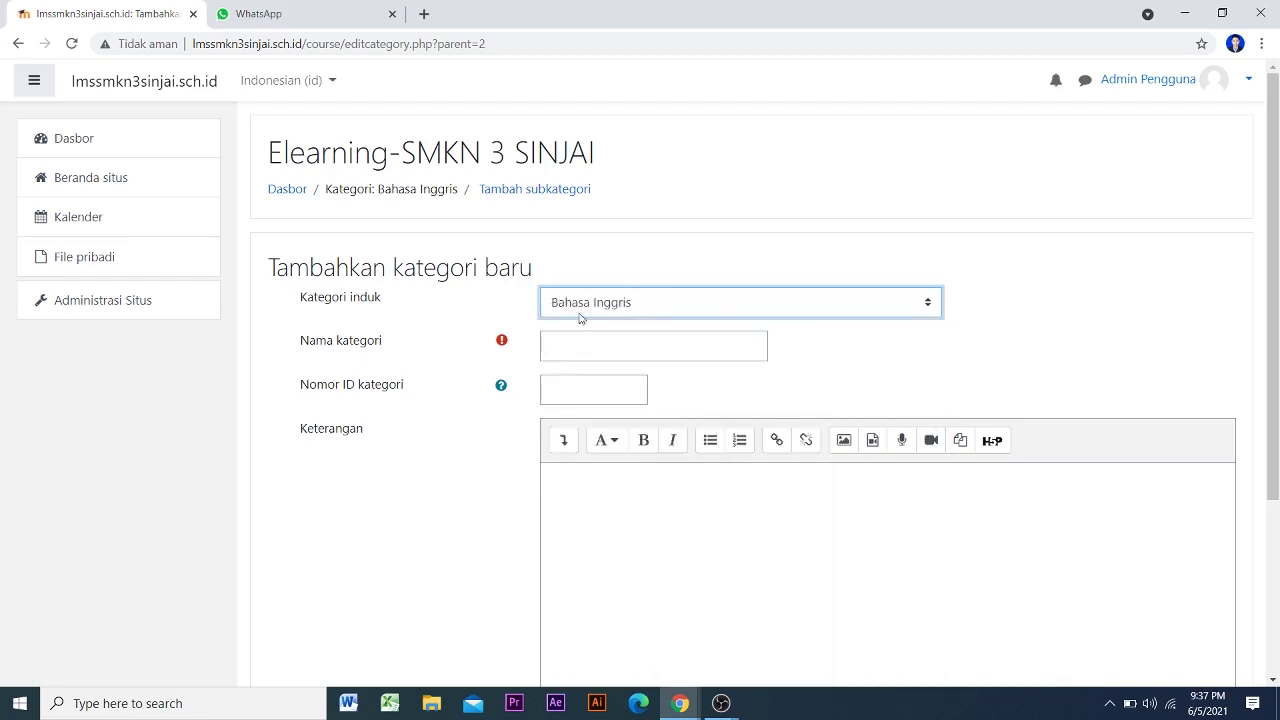
pyautogui.click(625, 345)
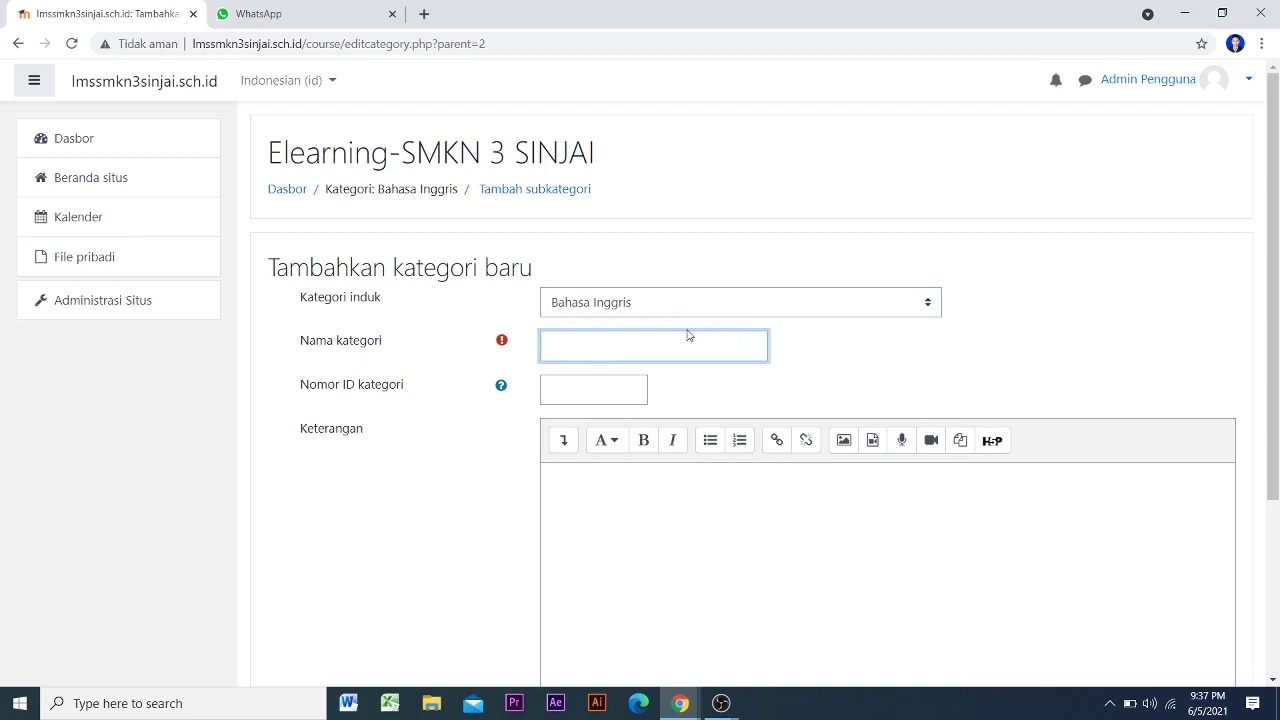
# Set the parent category to Atas and name the new category Animasi
pyautogui.click(636, 303)
pyautogui.click(627, 319)
pyautogui.write('Animasi')
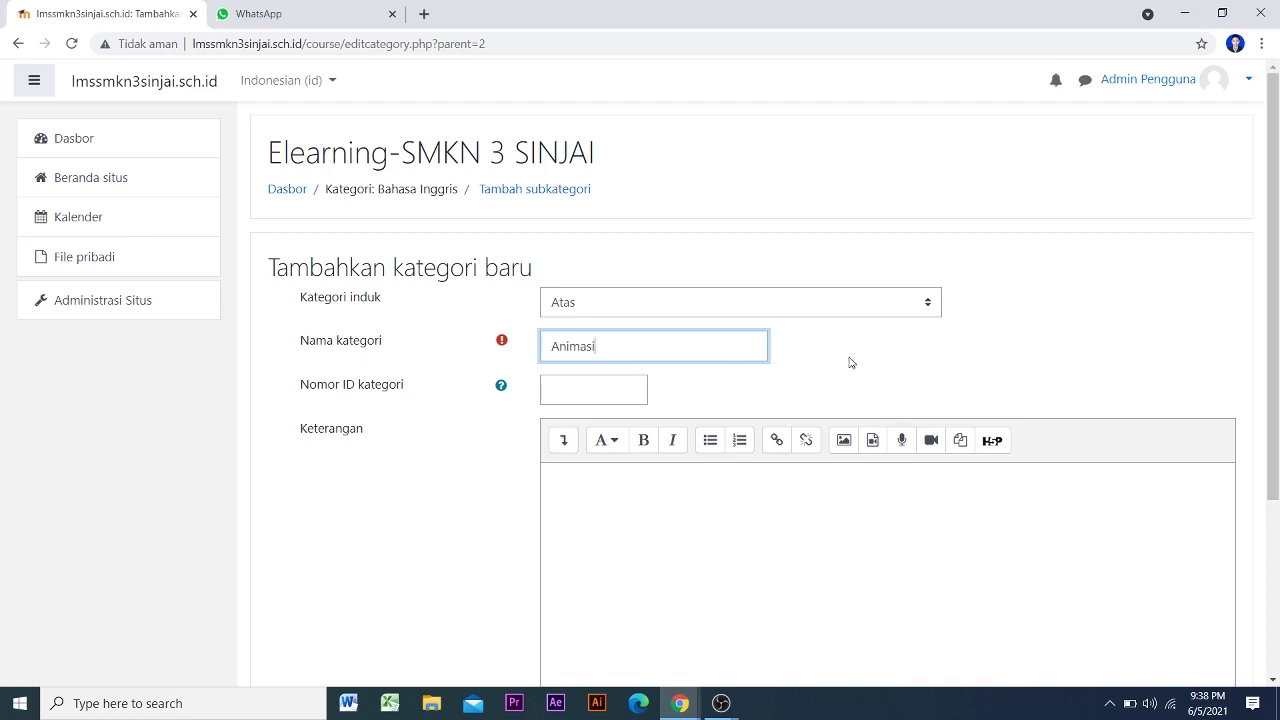
# Enter 123 as the category ID number, leave the description empty, and create the category
pyautogui.scroll(-1, 850, 362)
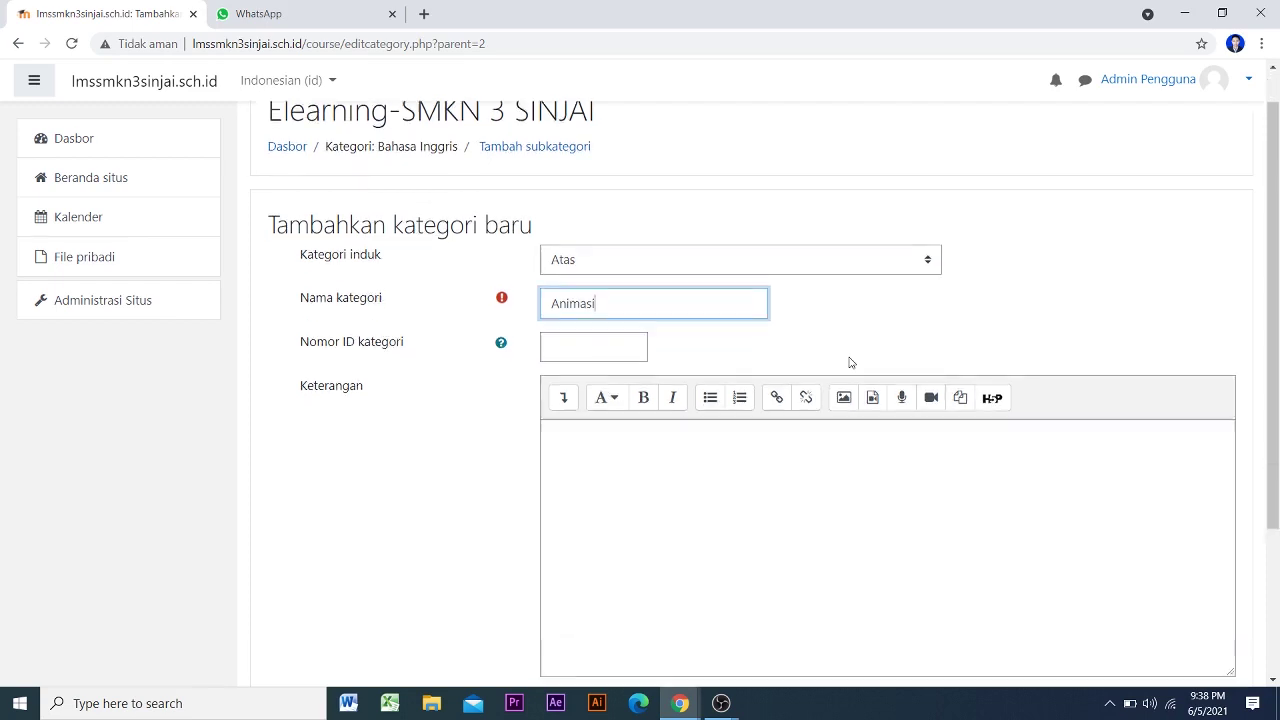
pyautogui.click(593, 302)
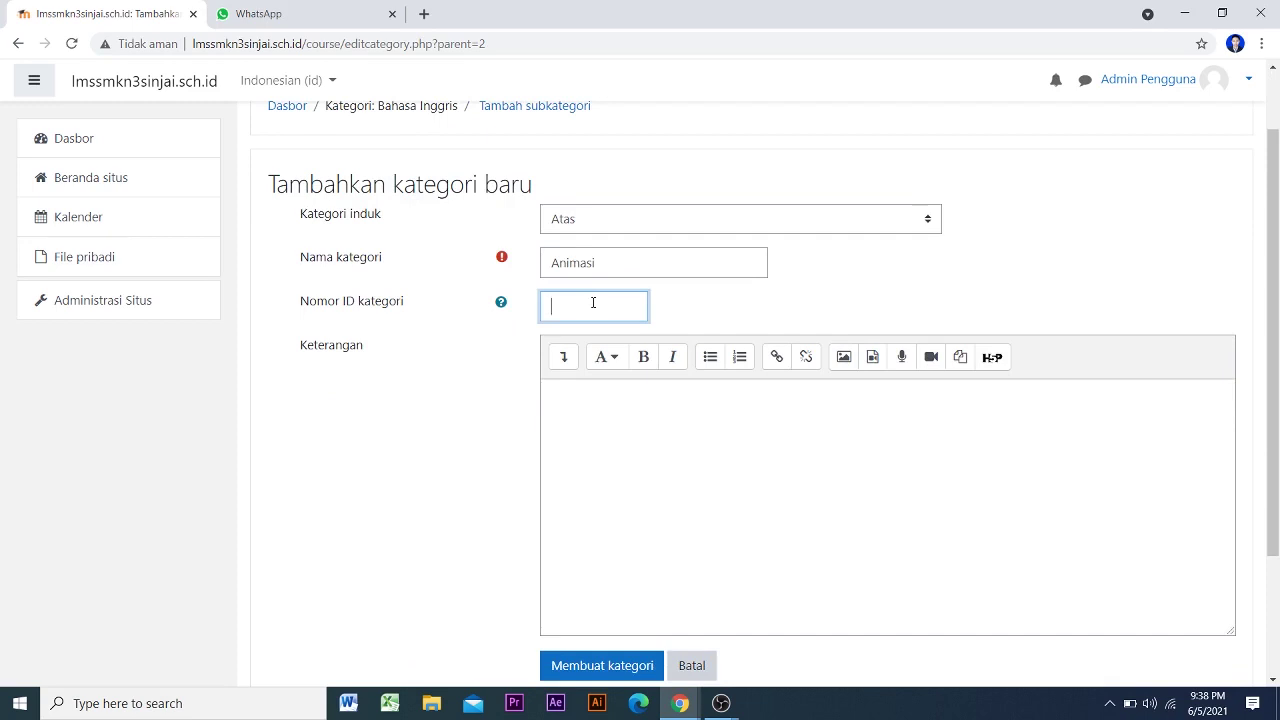
pyautogui.click(610, 272)
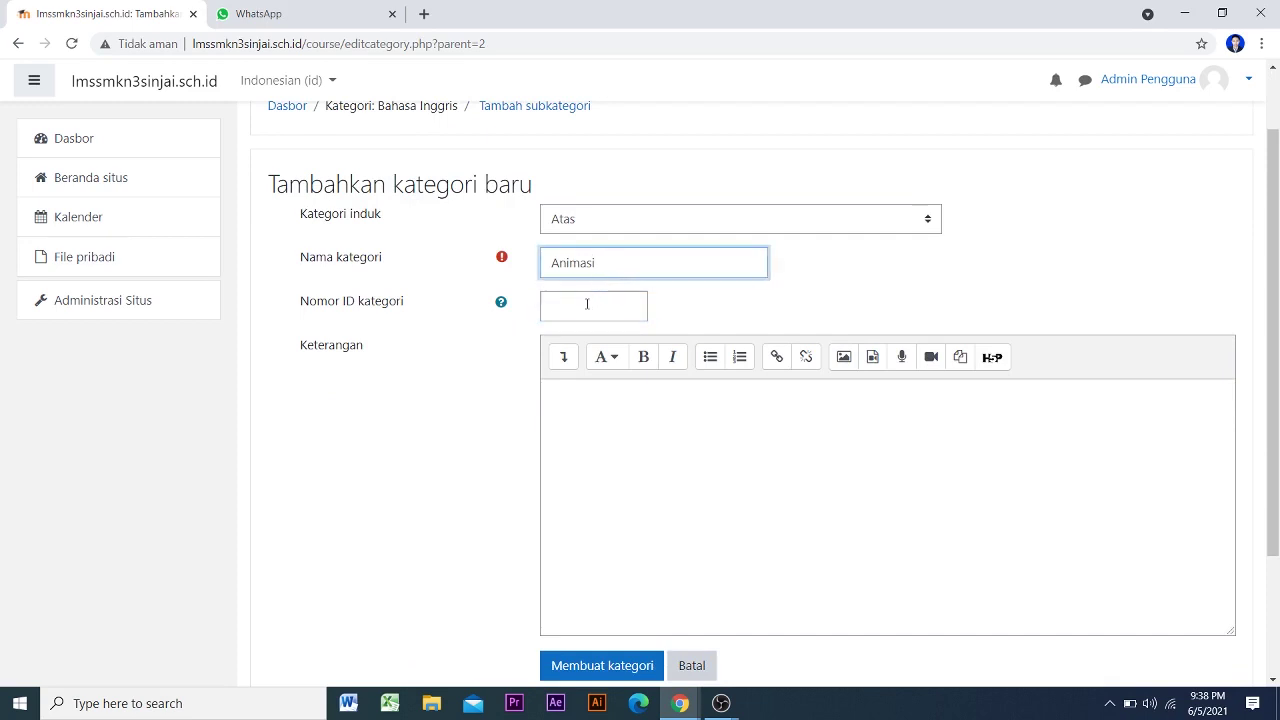
pyautogui.click(588, 304)
pyautogui.write('123')
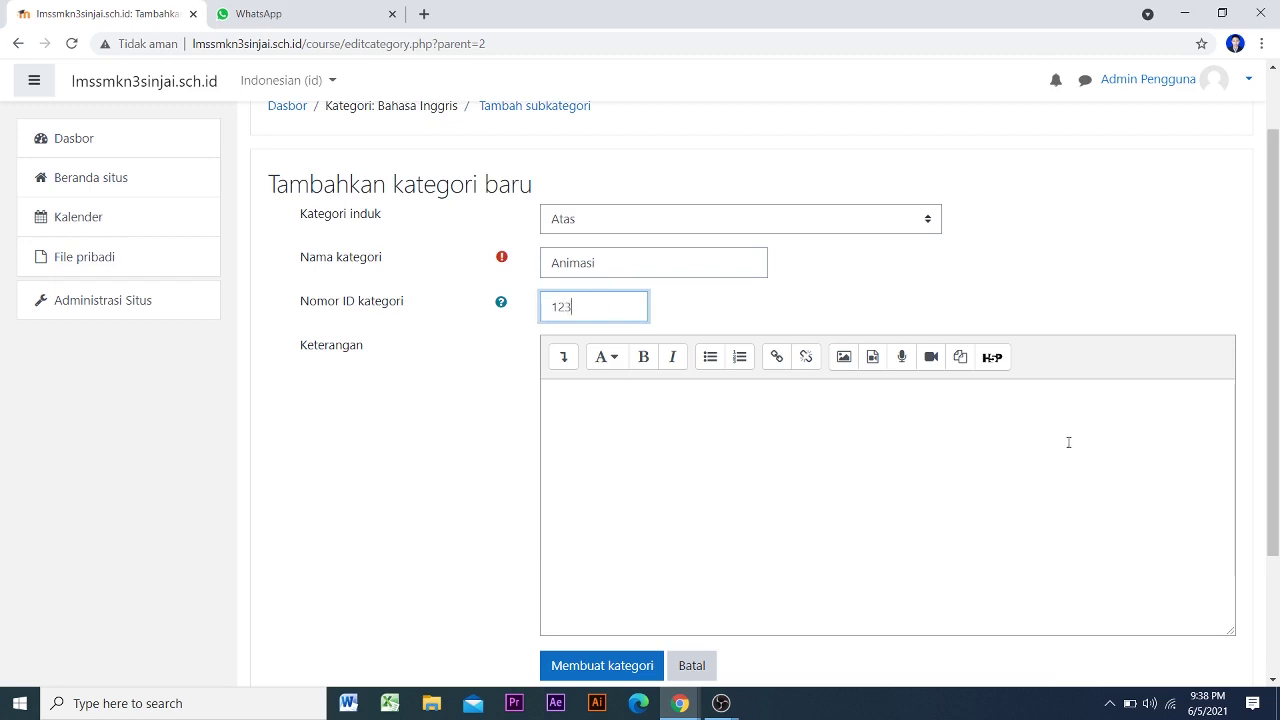
pyautogui.scroll(-2, 1068, 442)
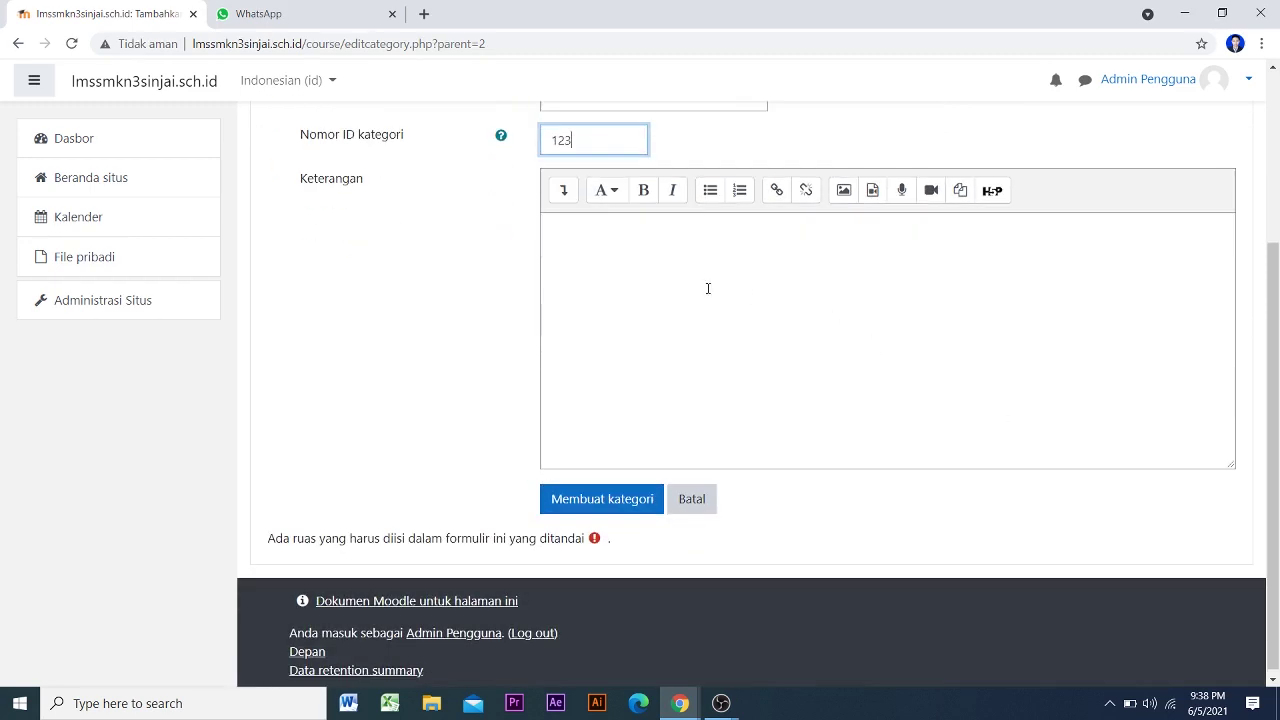
pyautogui.click(586, 266)
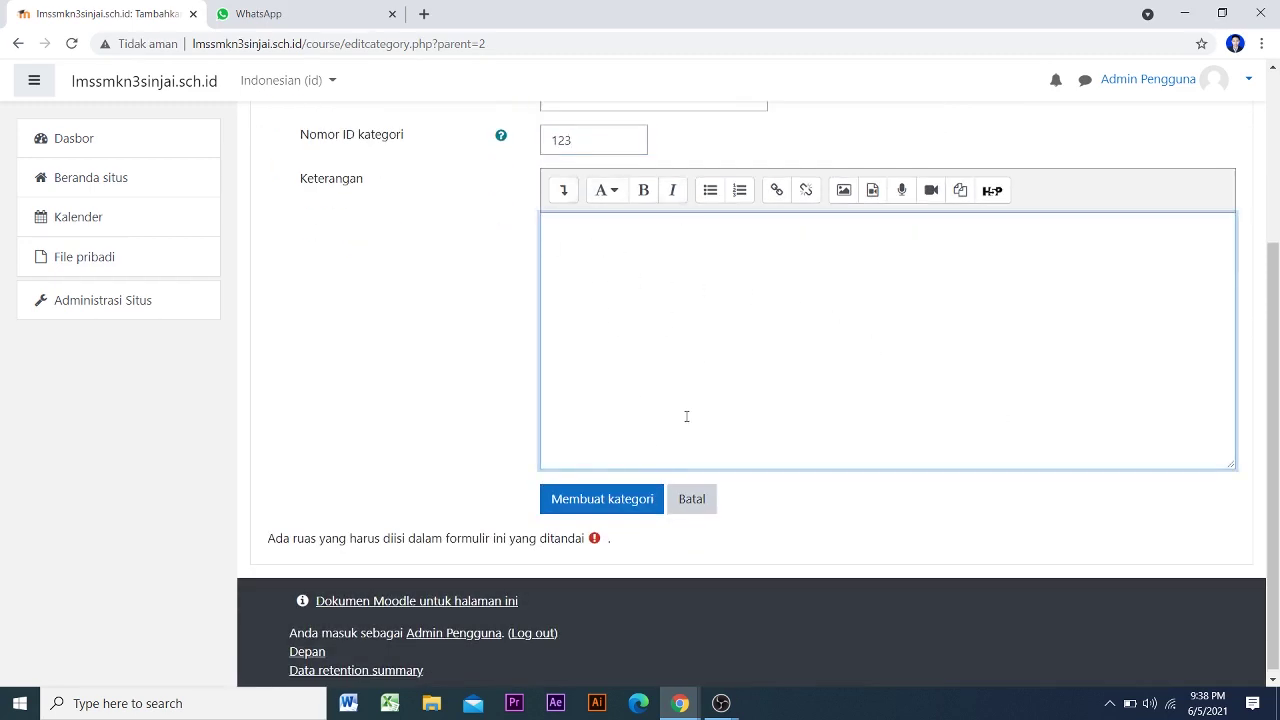
pyautogui.click(615, 500)
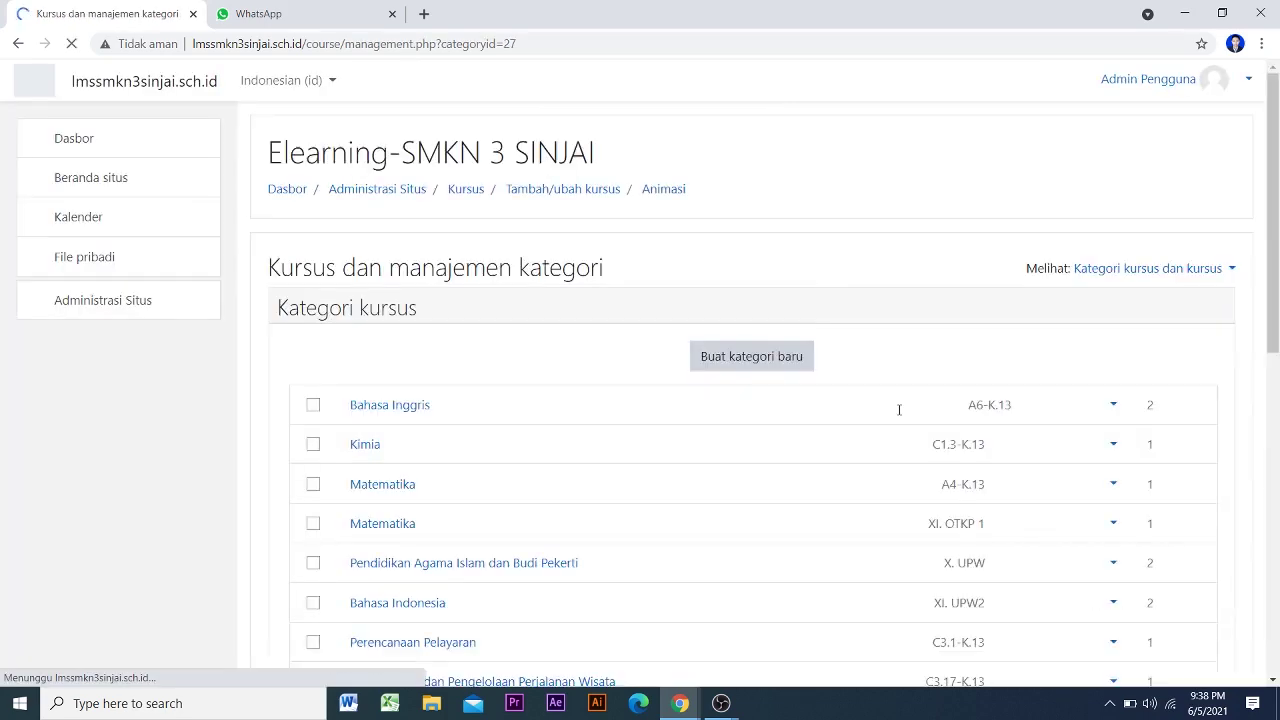
# Examine the course category list, checking the Animasi entry and its position among the other categories
pyautogui.scroll(-2, 900, 410)
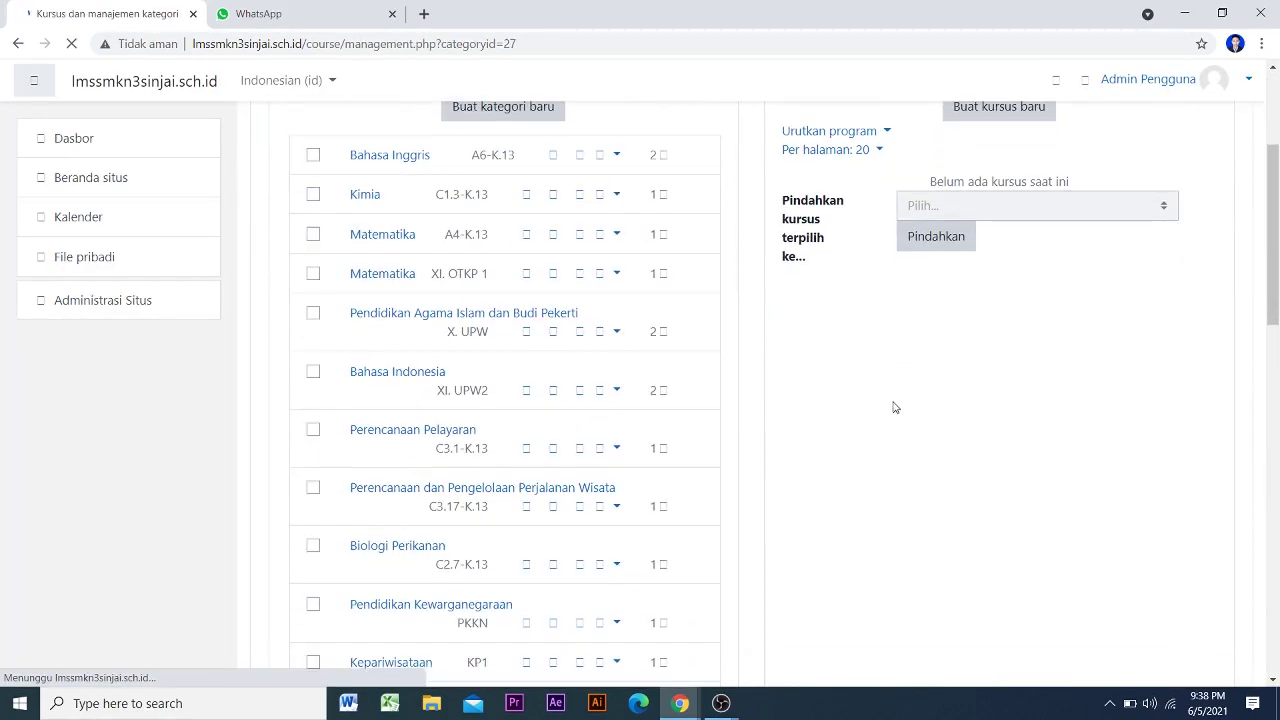
pyautogui.scroll(-8, 794, 397)
pyautogui.scroll(-1, 797, 398)
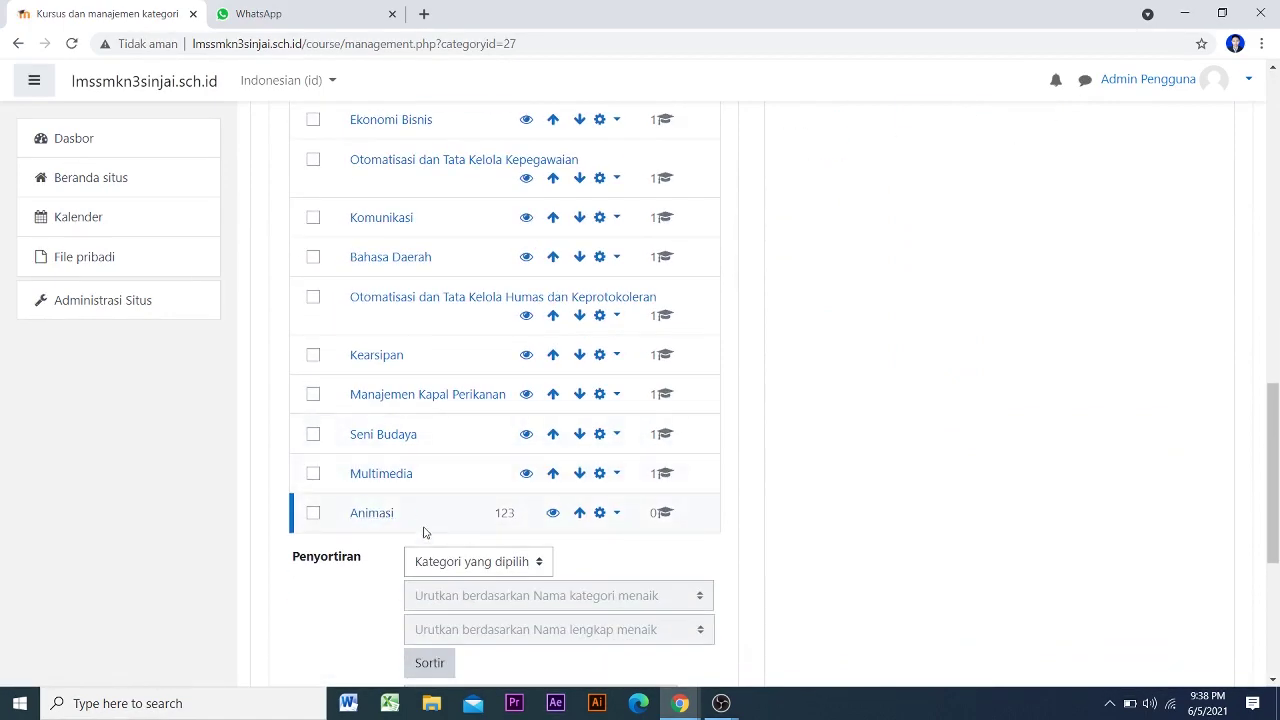
pyautogui.scroll(2, 447, 536)
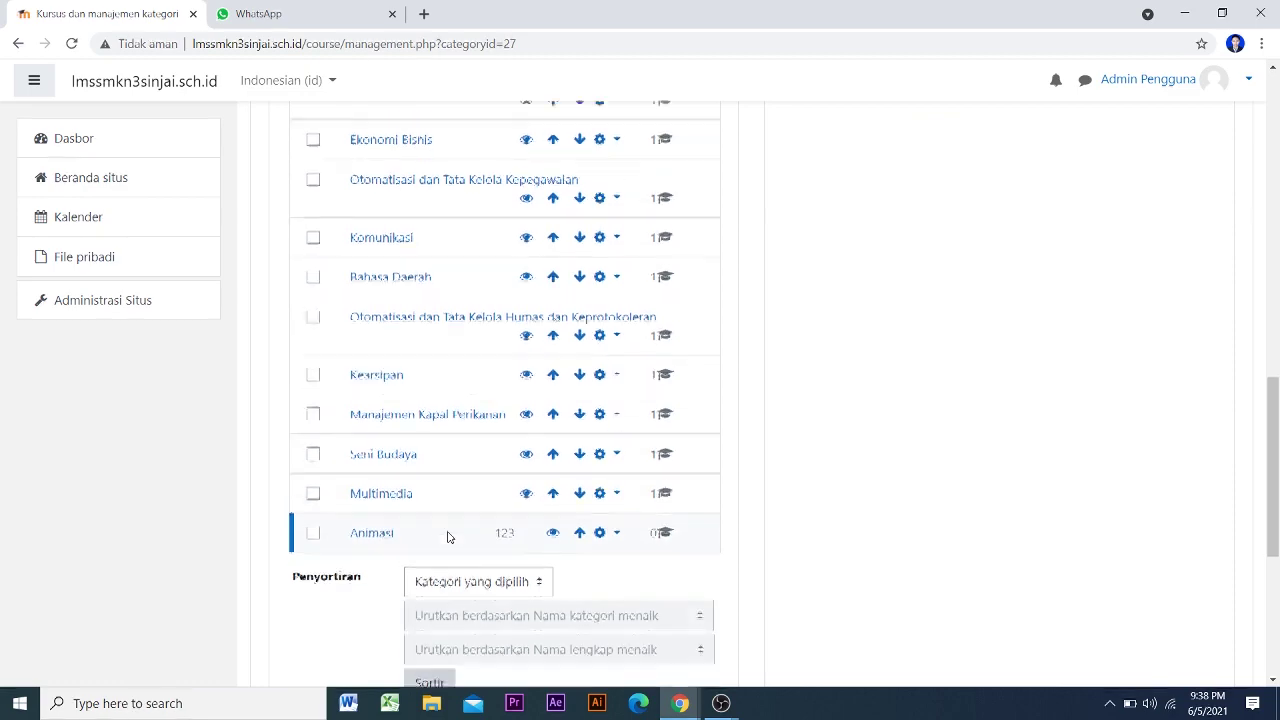
pyautogui.scroll(-3, 447, 536)
pyautogui.scroll(6, 457, 434)
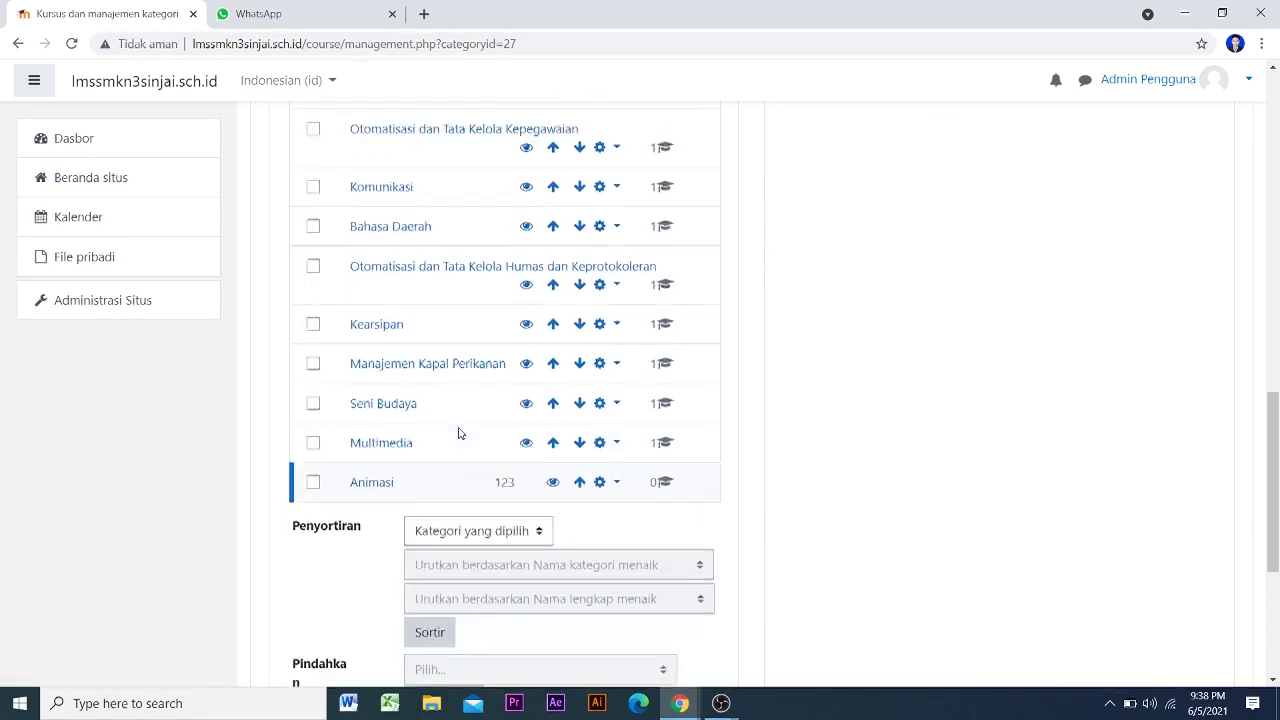
pyautogui.scroll(-7, 474, 286)
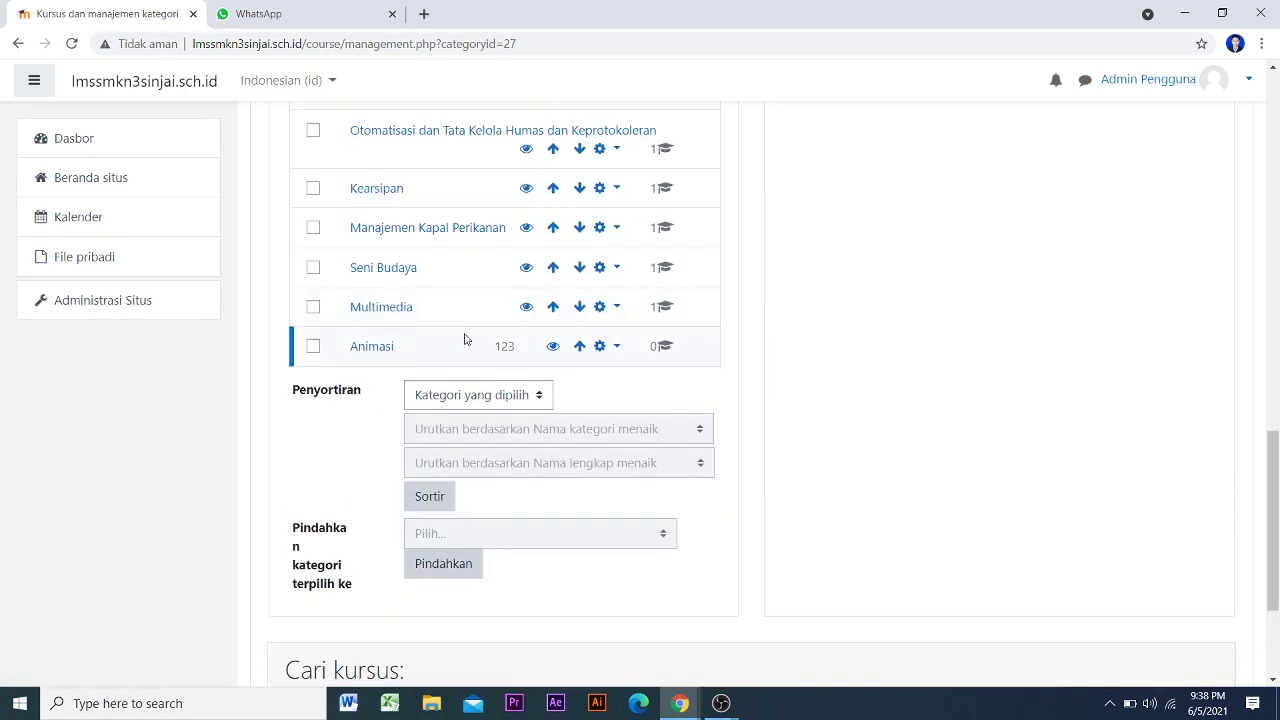
pyautogui.scroll(1, 466, 337)
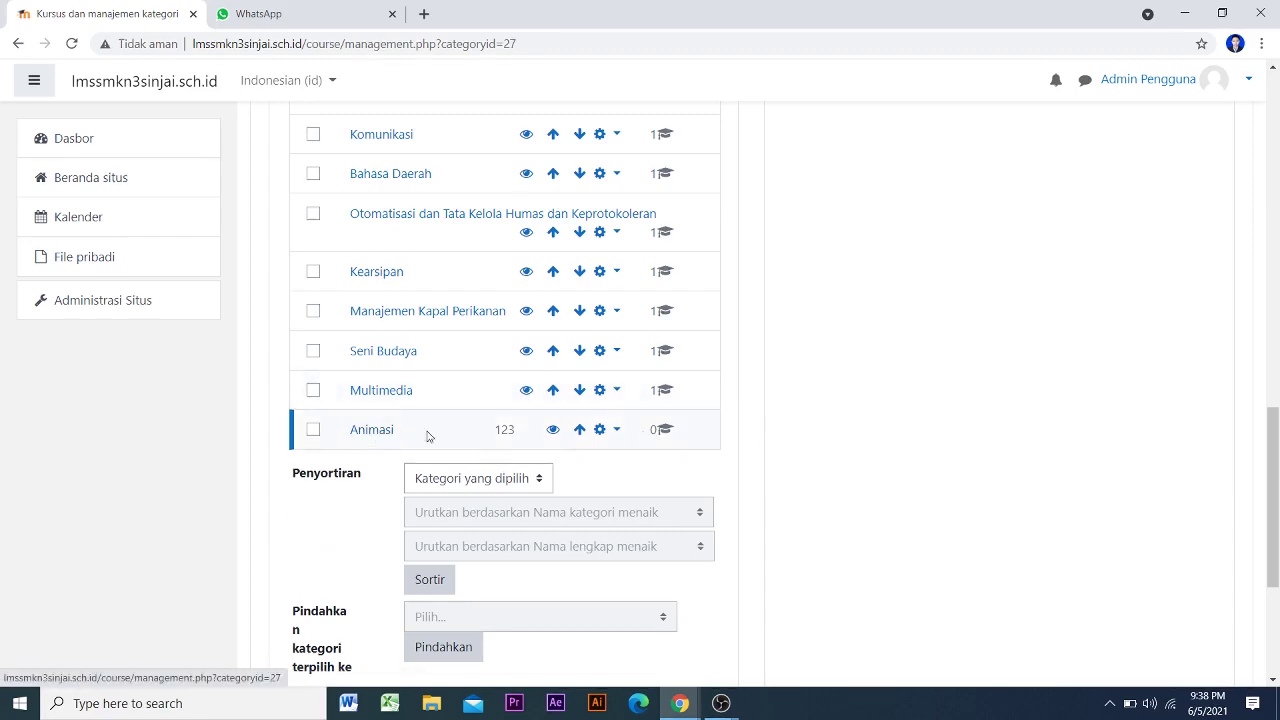
pyautogui.scroll(8, 477, 451)
pyautogui.scroll(3, 477, 451)
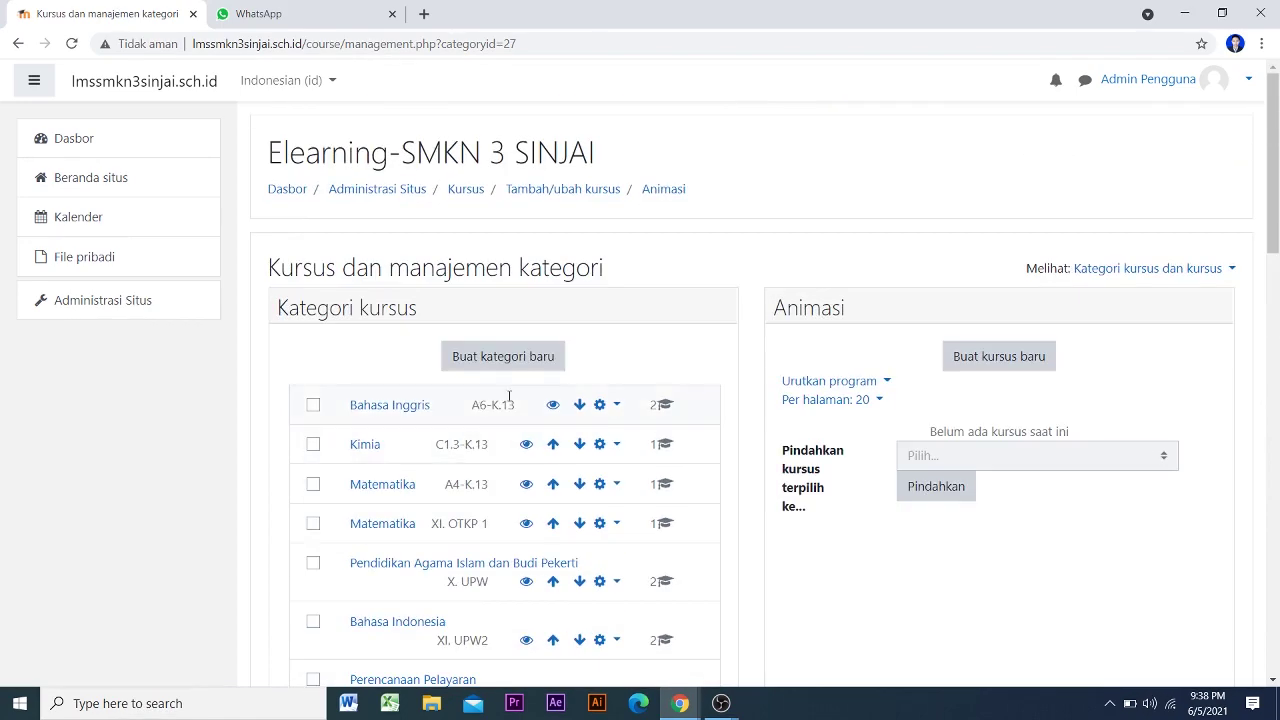
pyautogui.scroll(-4, 483, 447)
pyautogui.scroll(-9, 483, 447)
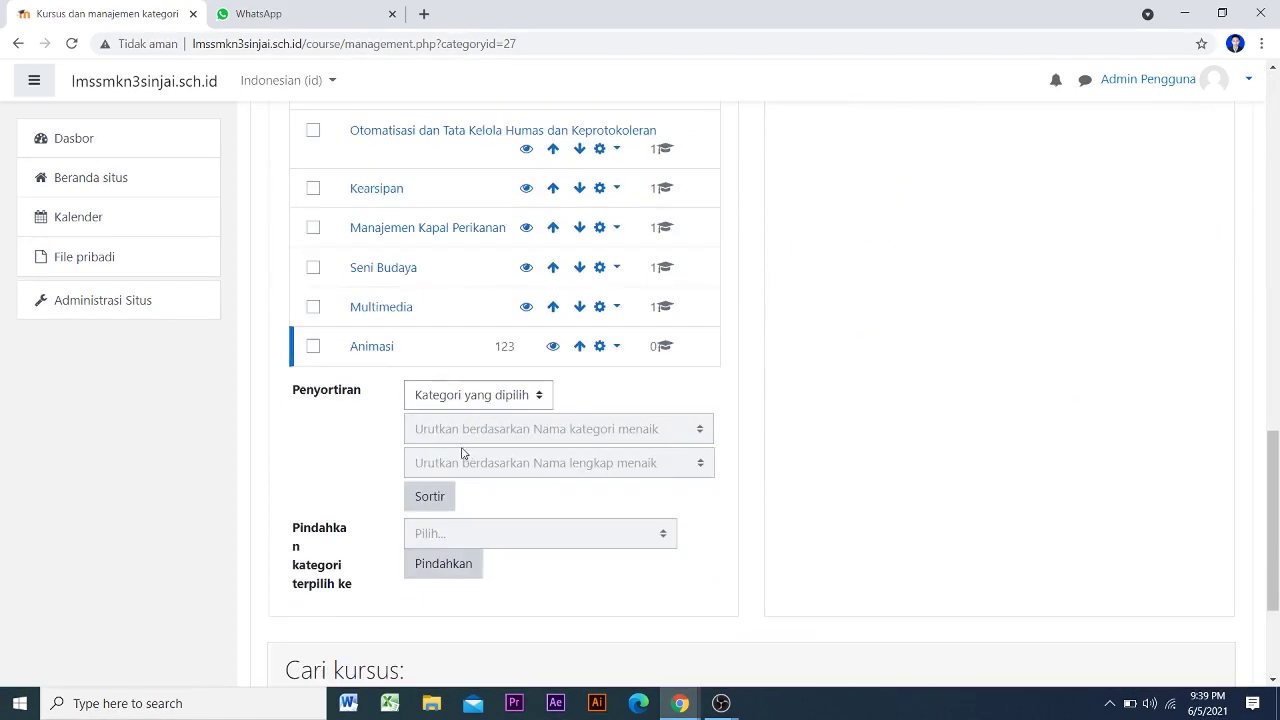
# Open the Animasi category from the category list and start creating a new course in it
pyautogui.click(378, 355)
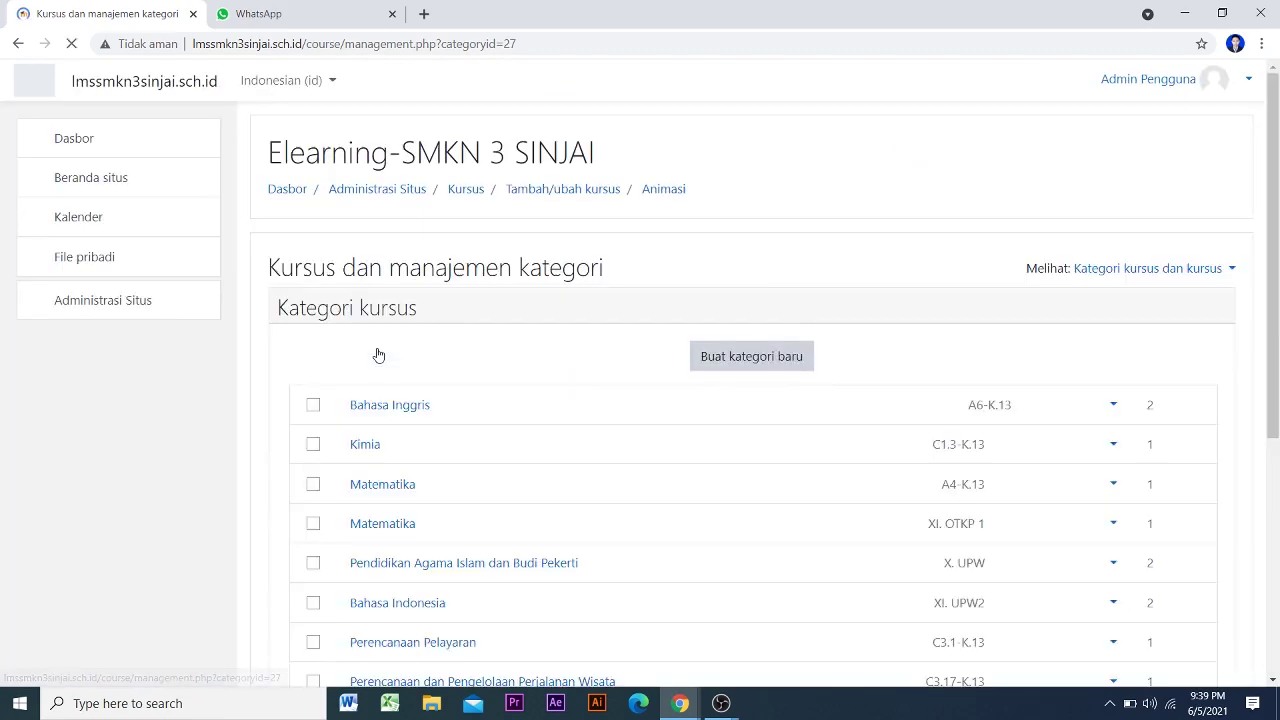
pyautogui.scroll(-4, 630, 460)
pyautogui.scroll(-8, 630, 460)
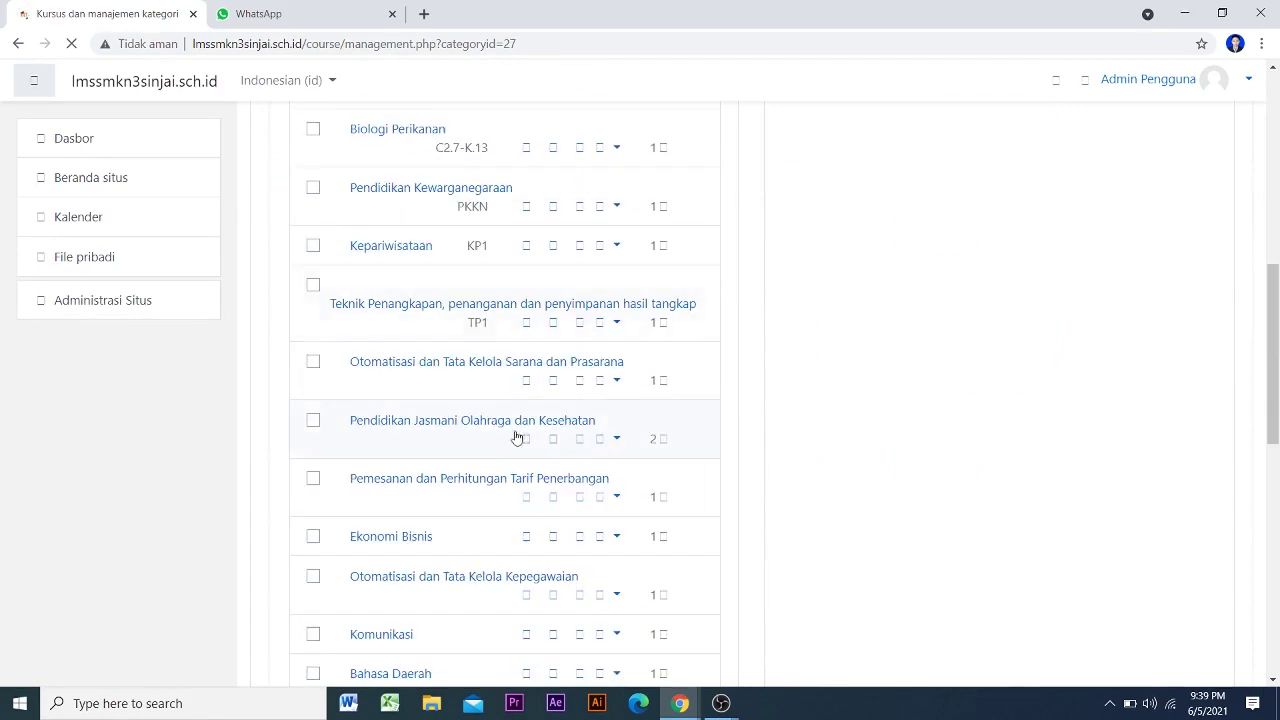
pyautogui.click(372, 350)
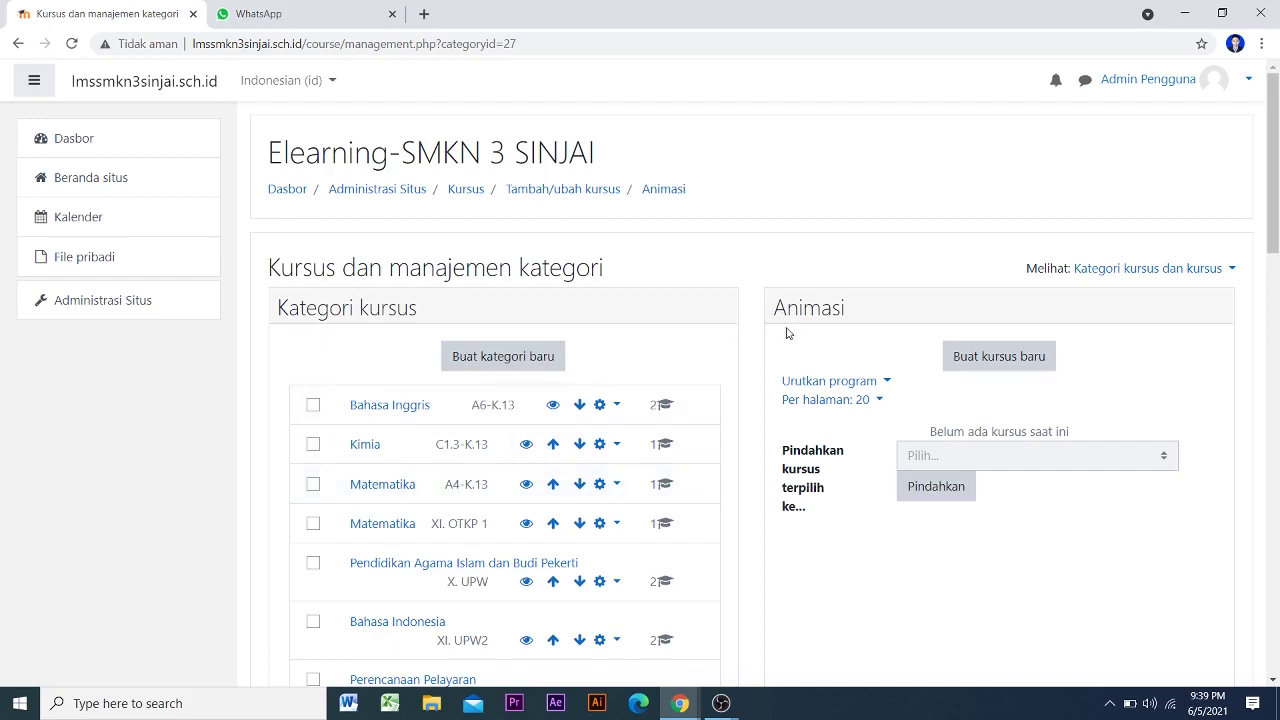
pyautogui.scroll(-10, 786, 333)
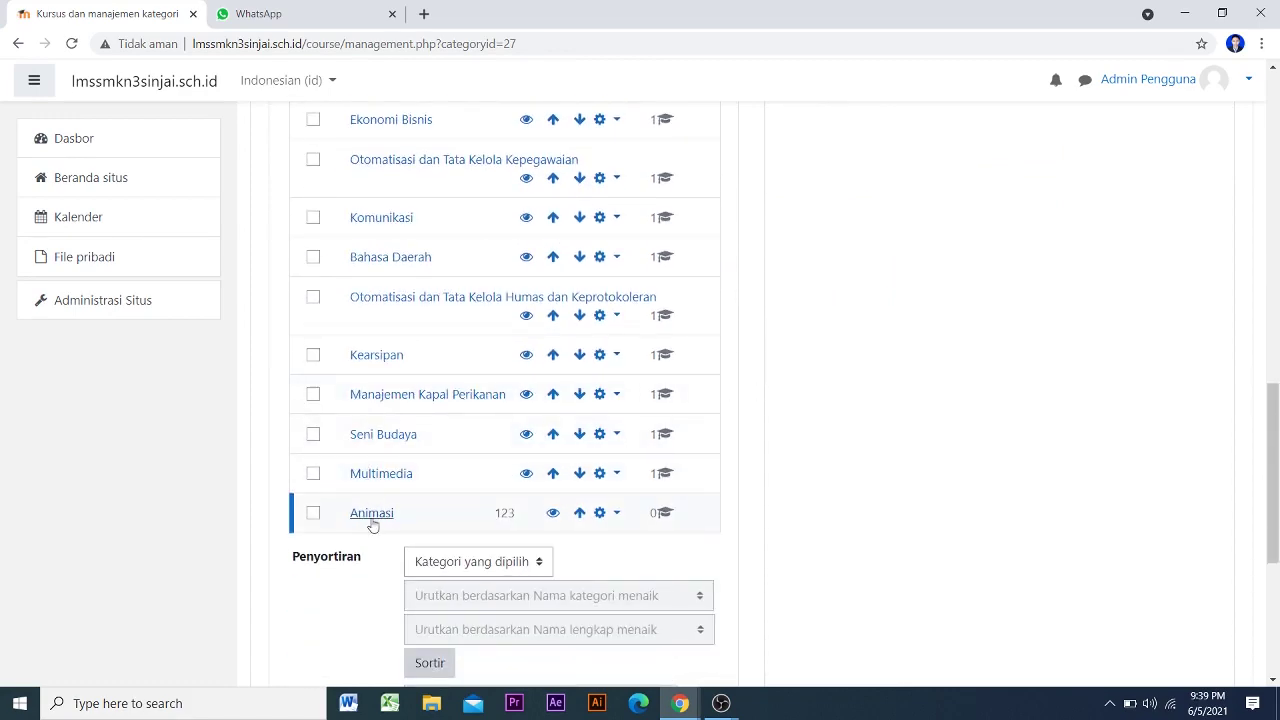
pyautogui.click(371, 516)
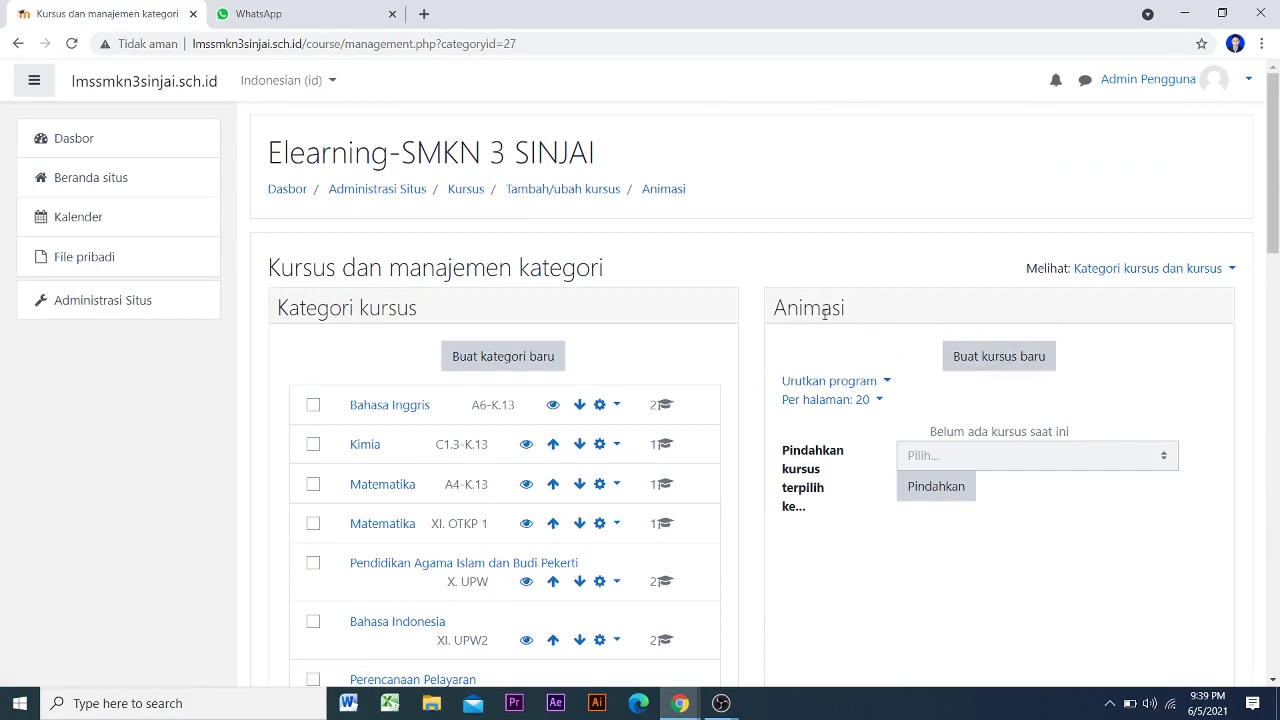
pyautogui.click(985, 367)
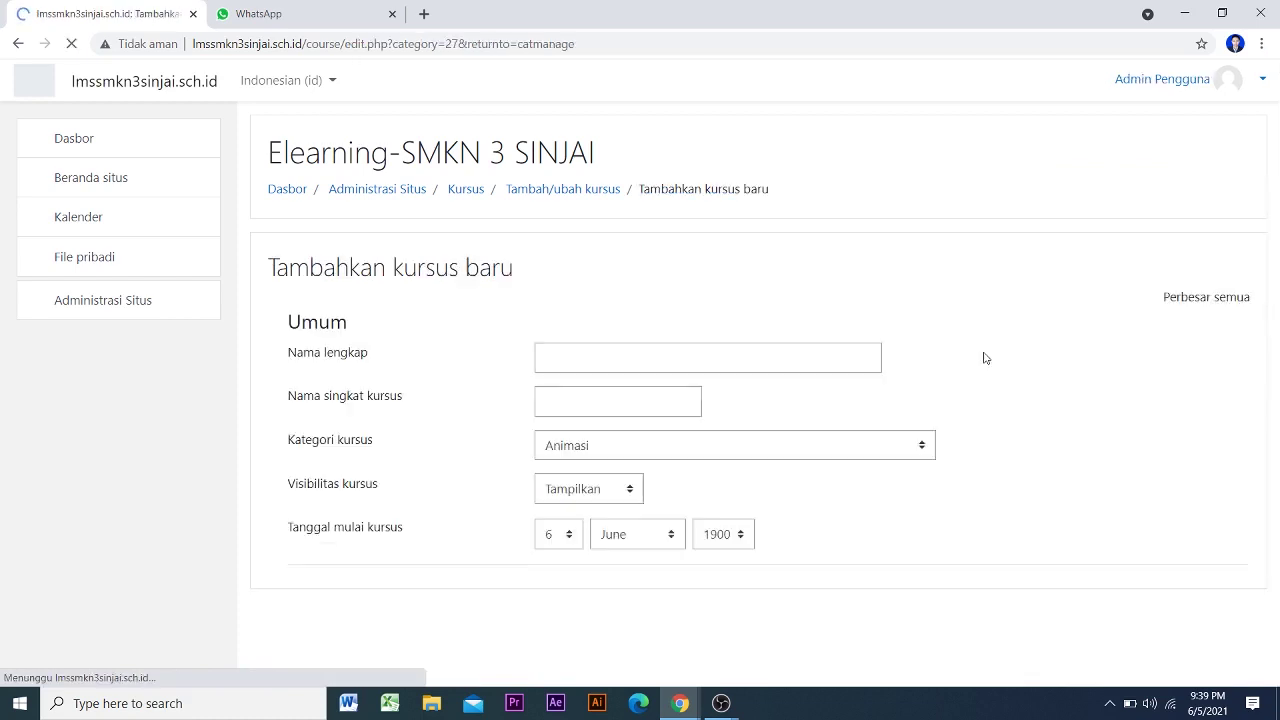
# Enter Animasi as the course's full name and AMI as its short name
pyautogui.click(603, 363)
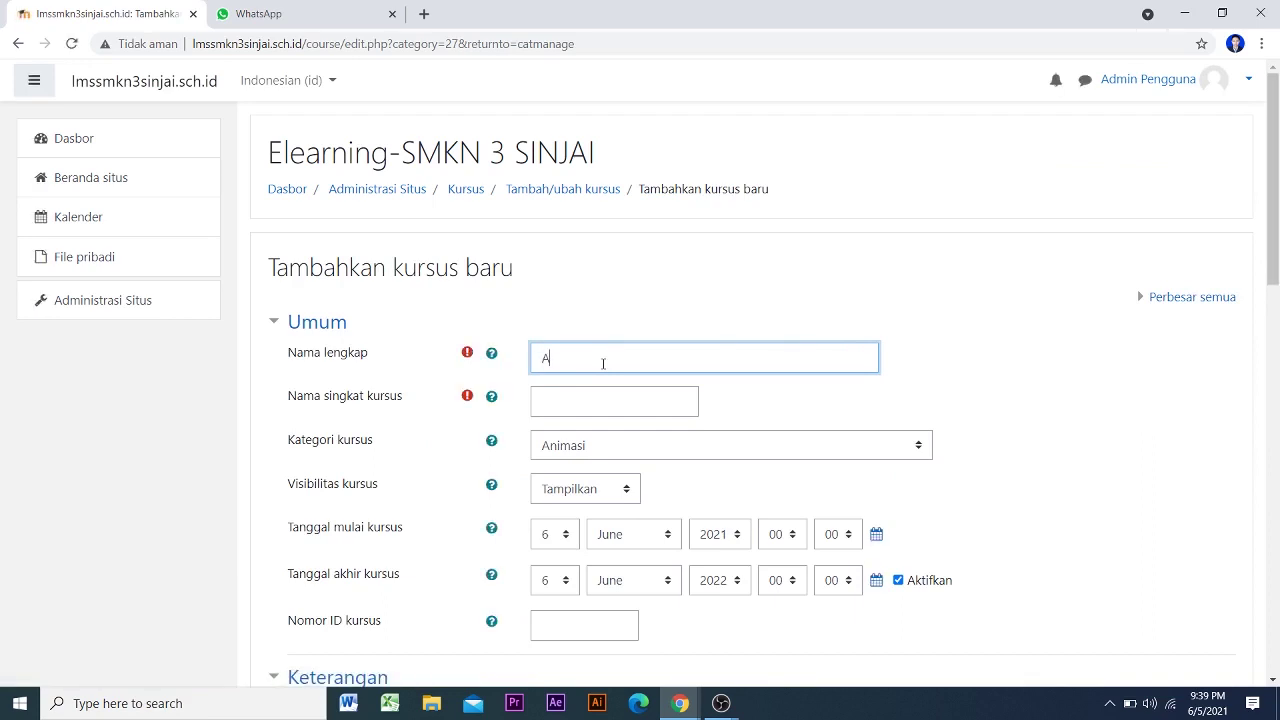
pyautogui.write('Animasi')
pyautogui.click(599, 405)
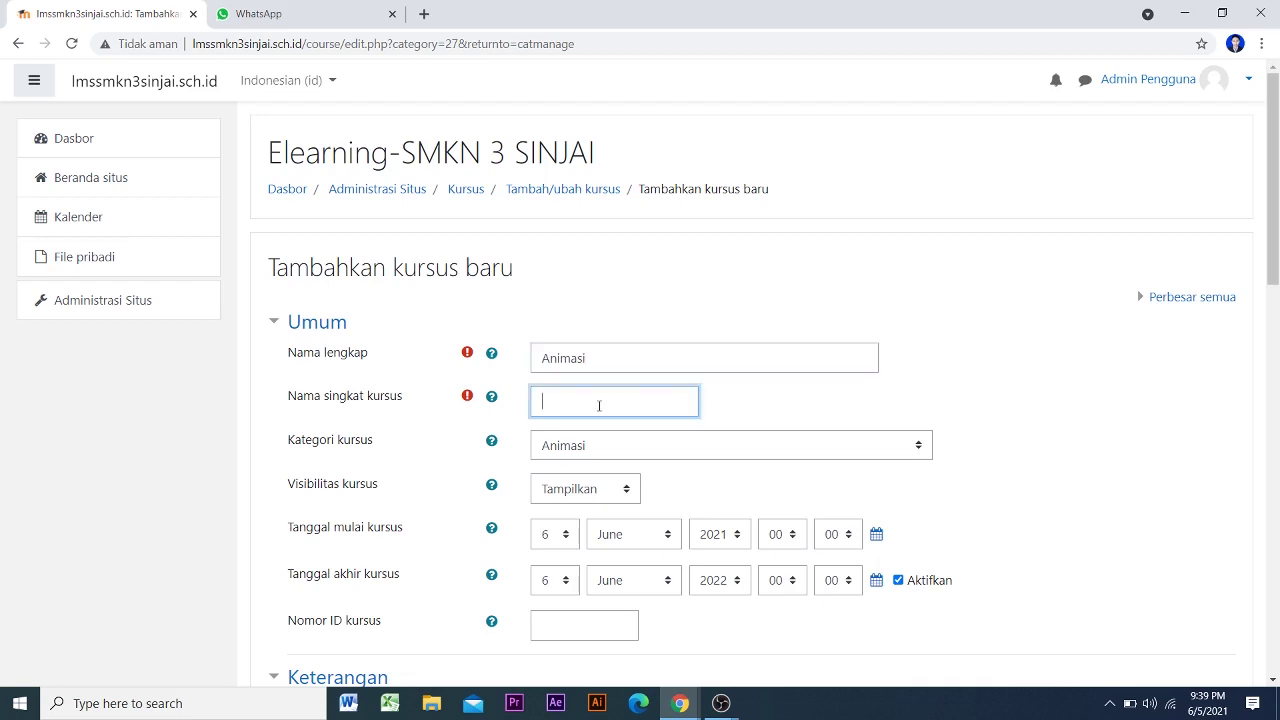
pyautogui.write('AMI')
# Set the course start date to 5 June 2021 and keep June as the end date's month
pyautogui.scroll(-2, 589, 394)
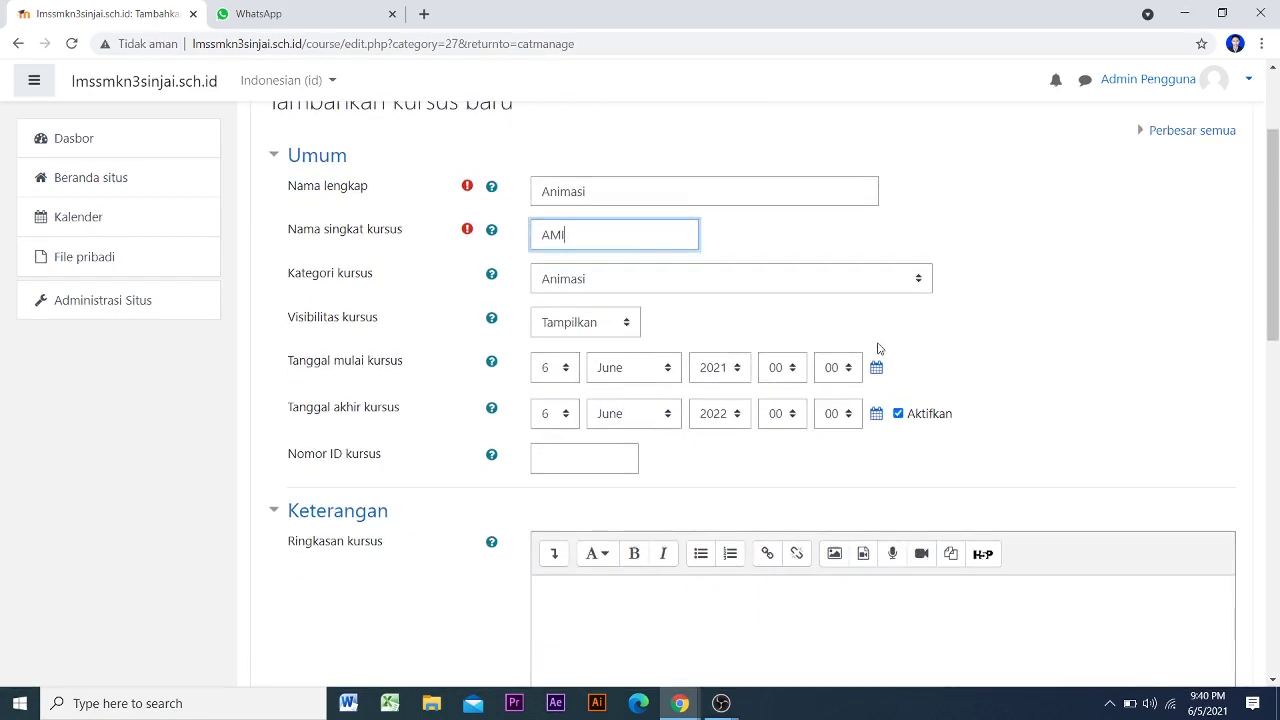
pyautogui.click(552, 369)
pyautogui.click(552, 369)
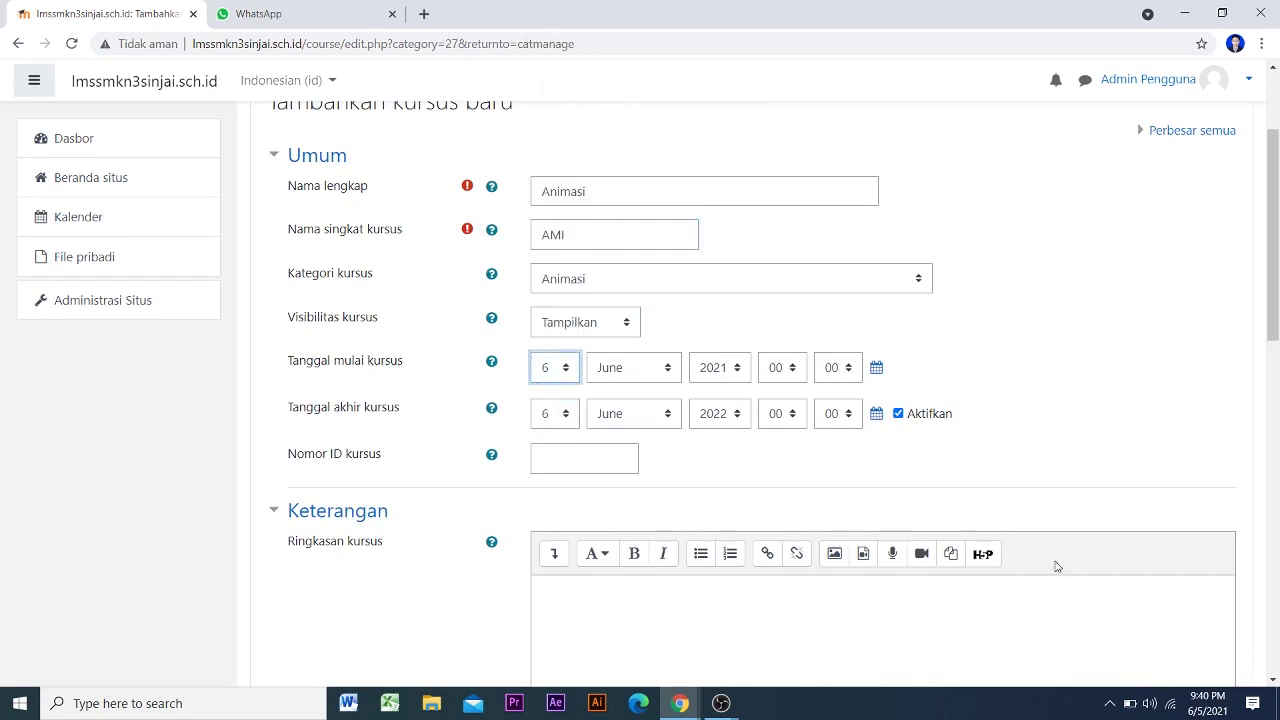
pyautogui.click(553, 369)
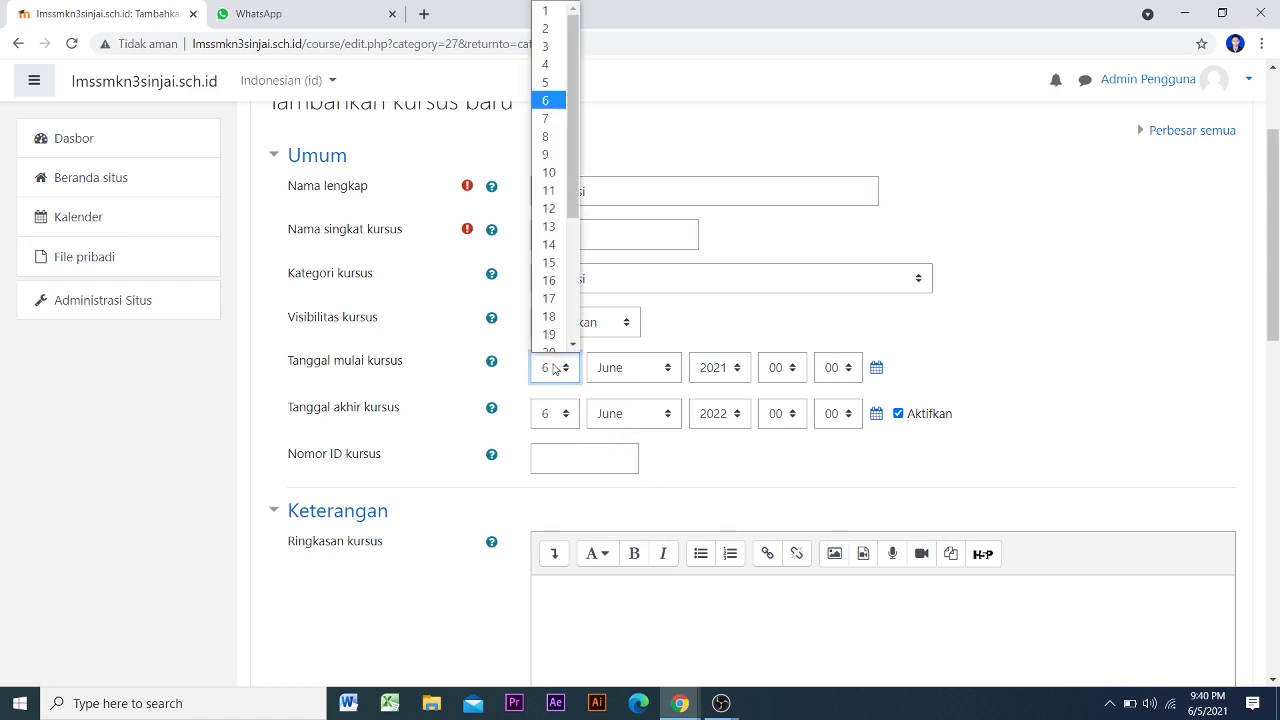
pyautogui.click(555, 74)
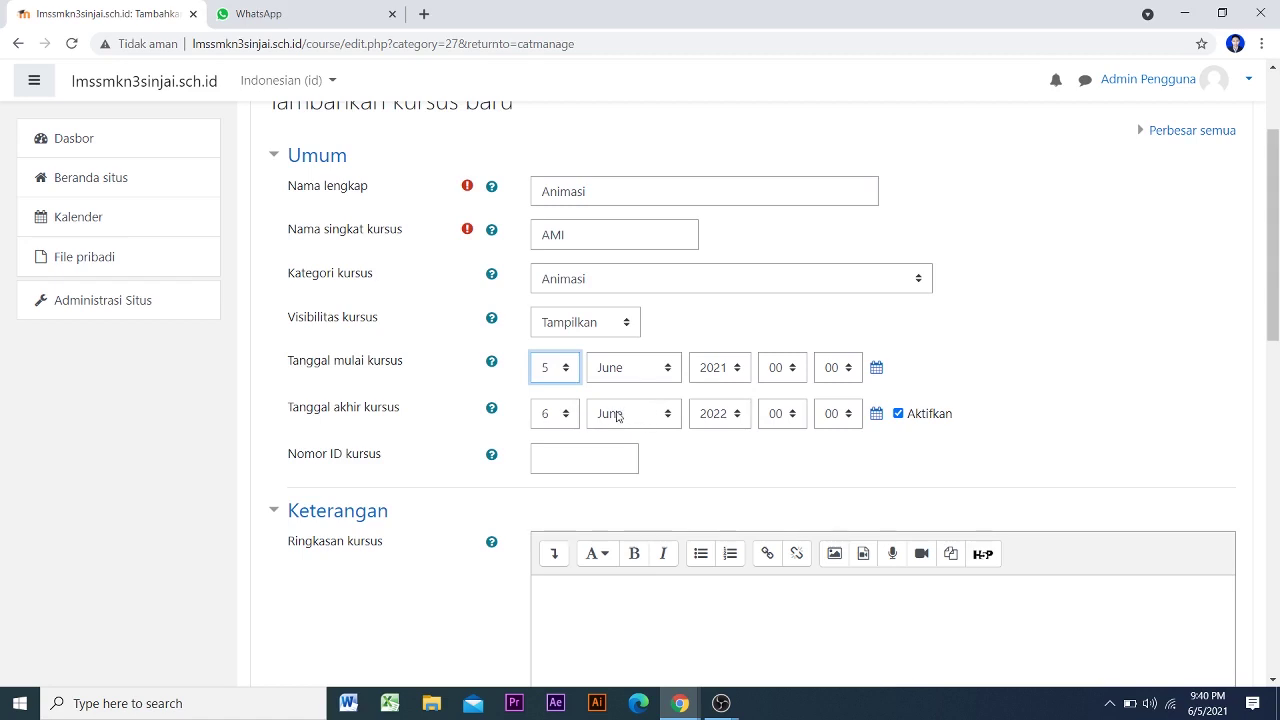
pyautogui.click(658, 414)
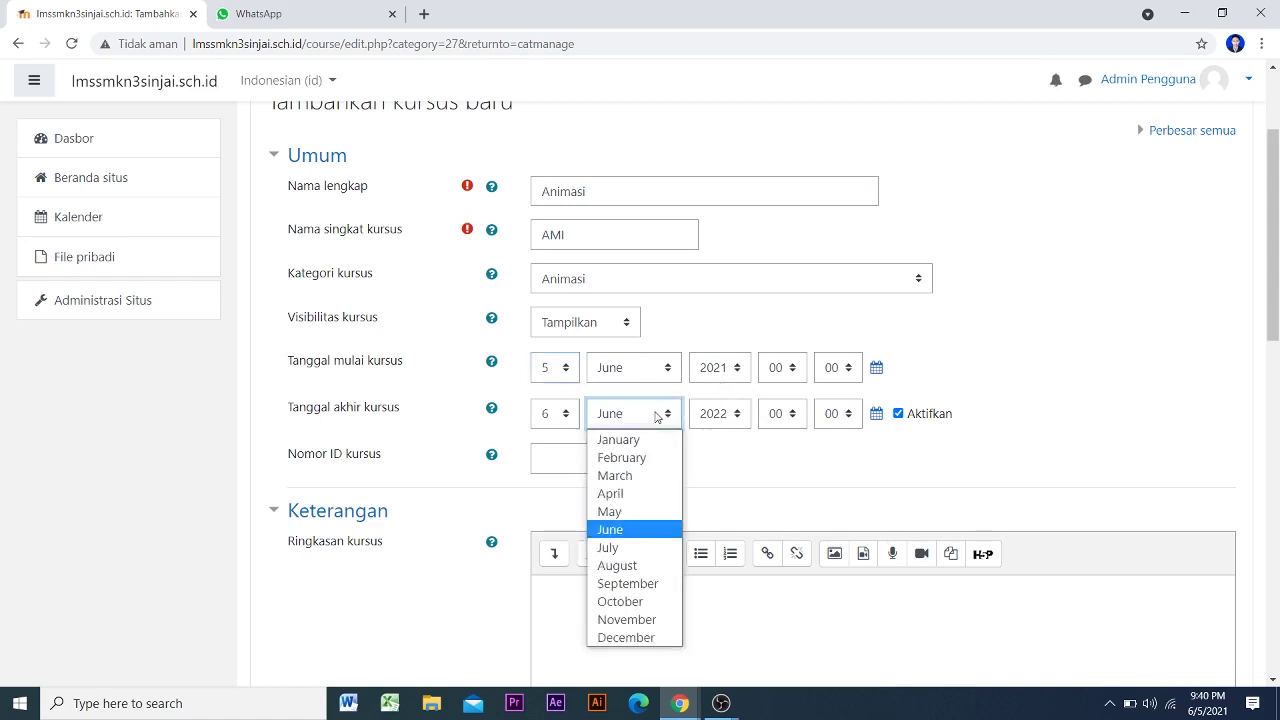
pyautogui.click(757, 478)
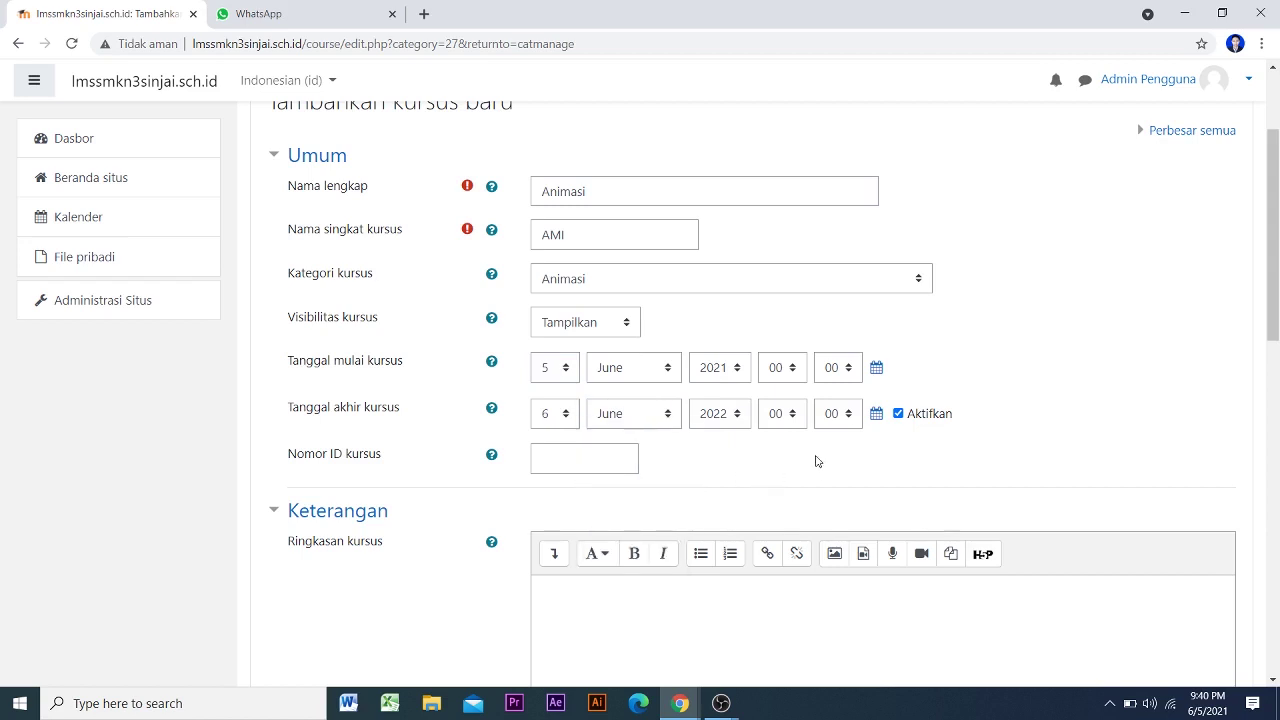
# Review the course ID number, summary and image fields, leaving them all empty
pyautogui.scroll(-1, 816, 461)
pyautogui.scroll(1, 530, 303)
pyautogui.click(550, 375)
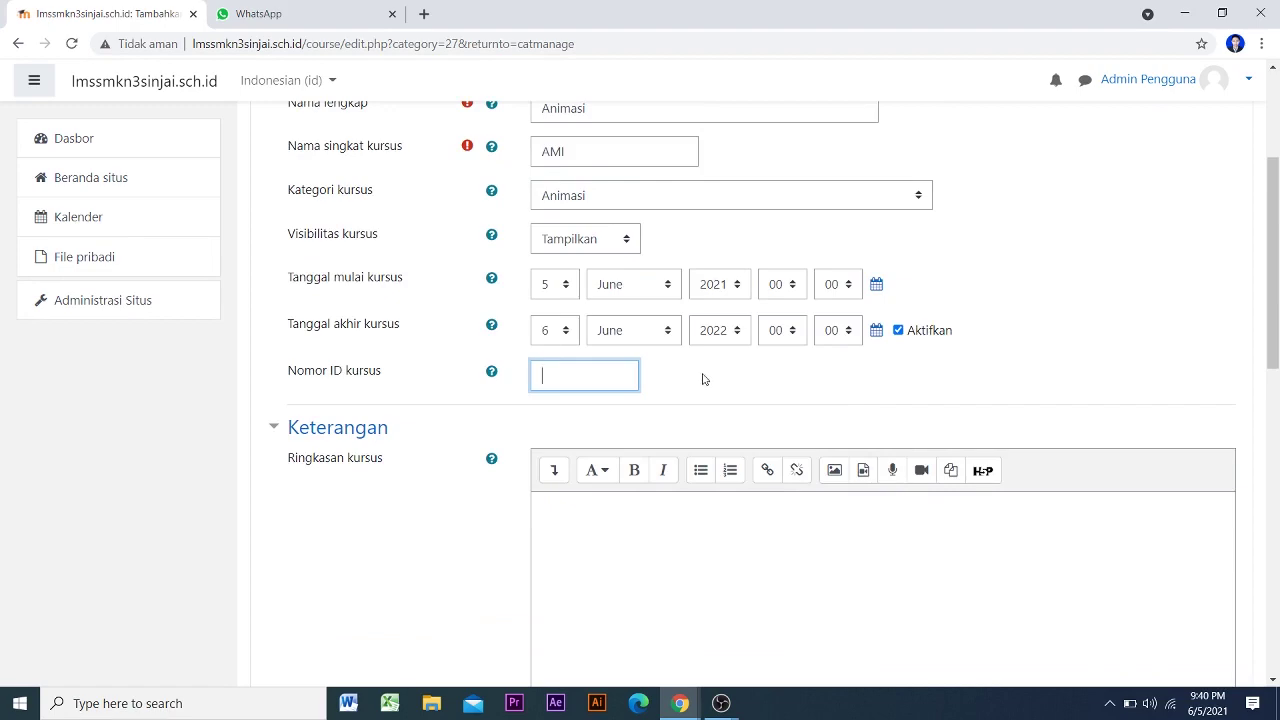
pyautogui.scroll(-6, 705, 377)
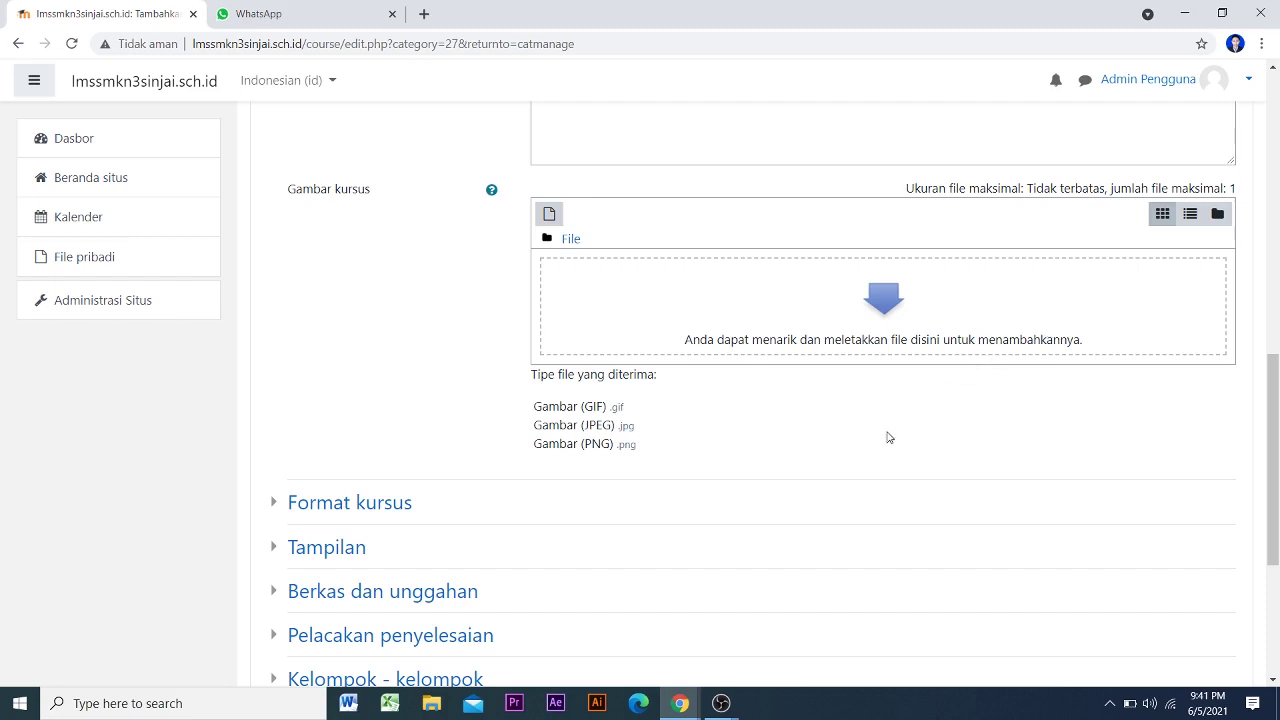
pyautogui.scroll(-1, 871, 431)
pyautogui.scroll(1, 871, 431)
pyautogui.scroll(-3, 872, 431)
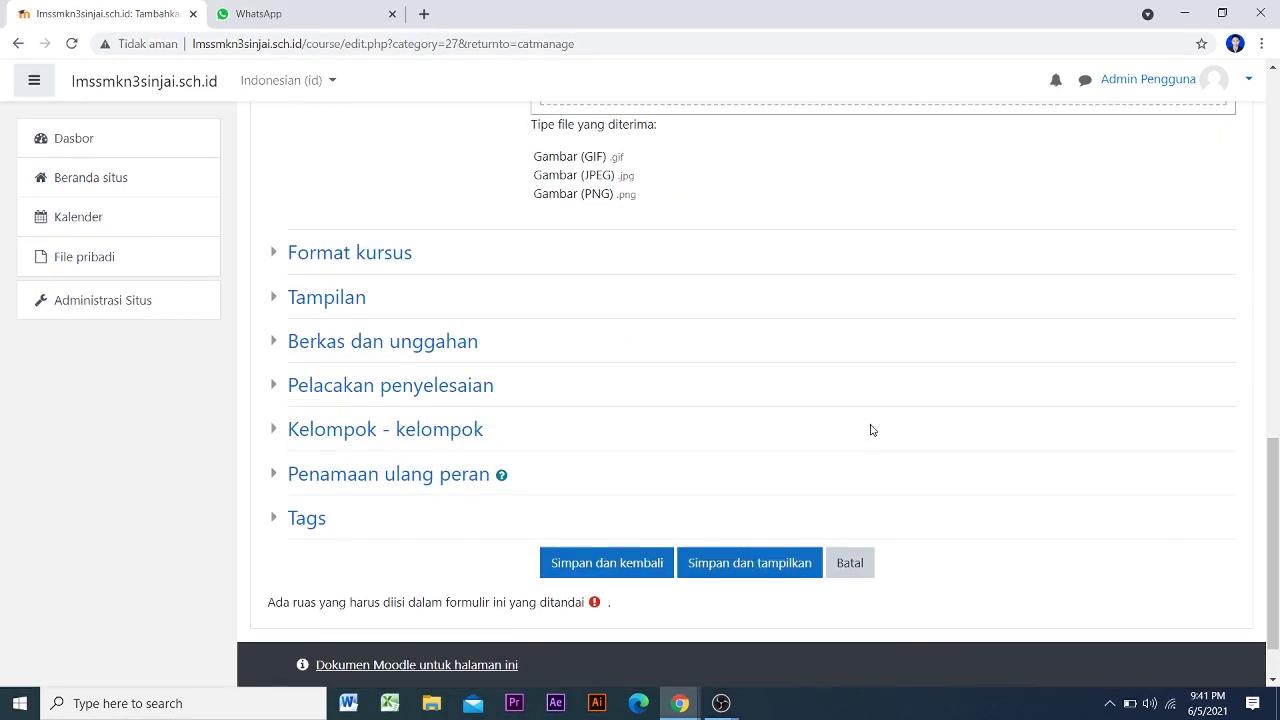
# Expand the course format settings, keep format Topik, and set the number of sections to 14
pyautogui.click(386, 261)
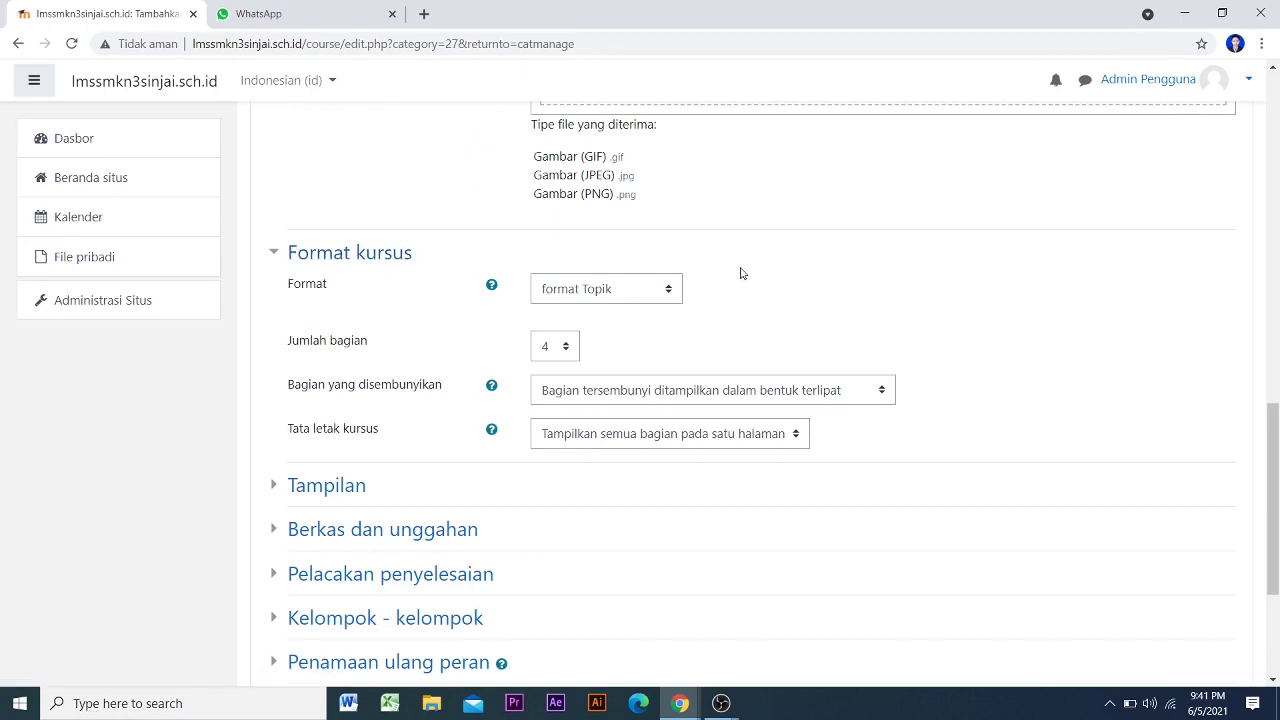
pyautogui.click(662, 287)
pyautogui.click(660, 287)
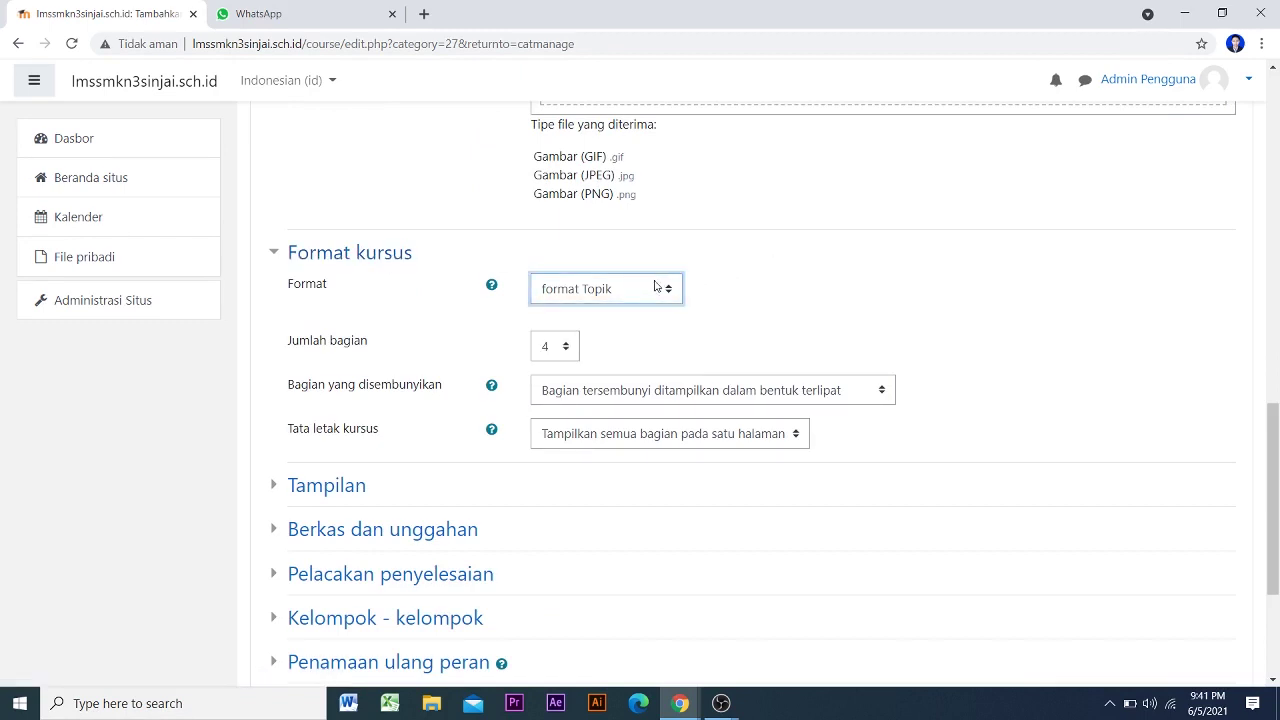
pyautogui.click(565, 348)
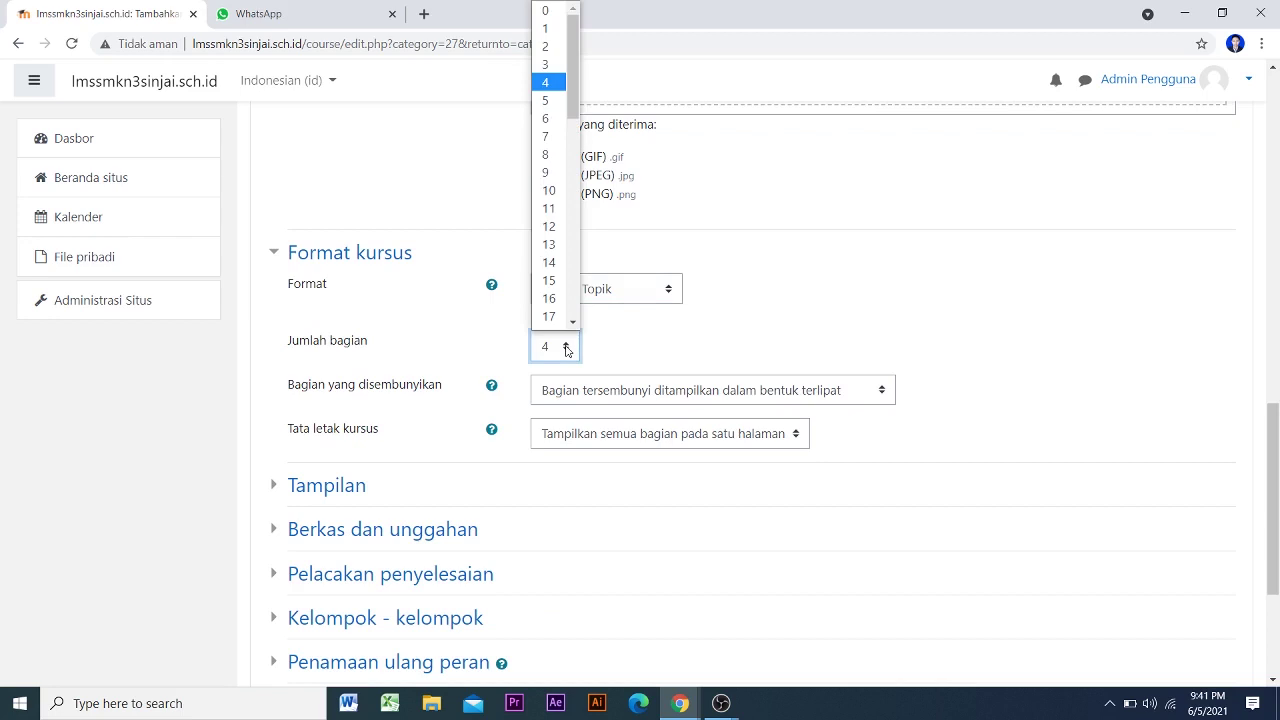
pyautogui.click(932, 340)
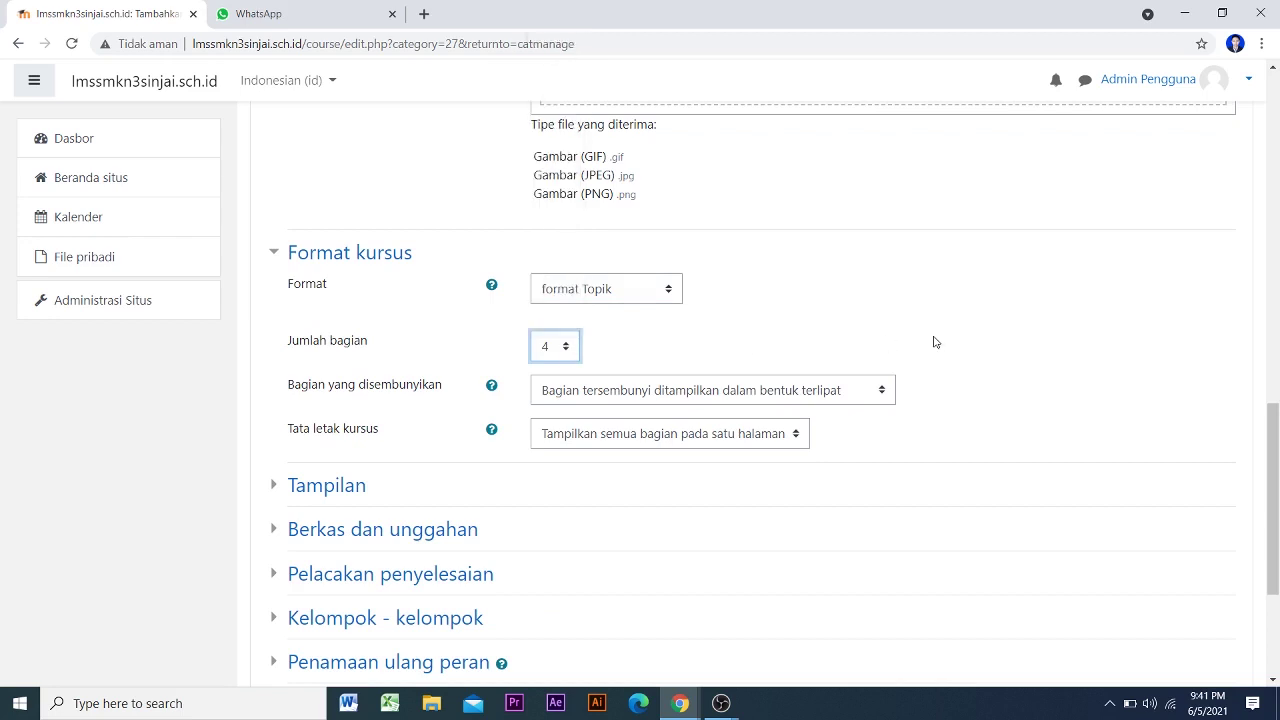
pyautogui.click(566, 350)
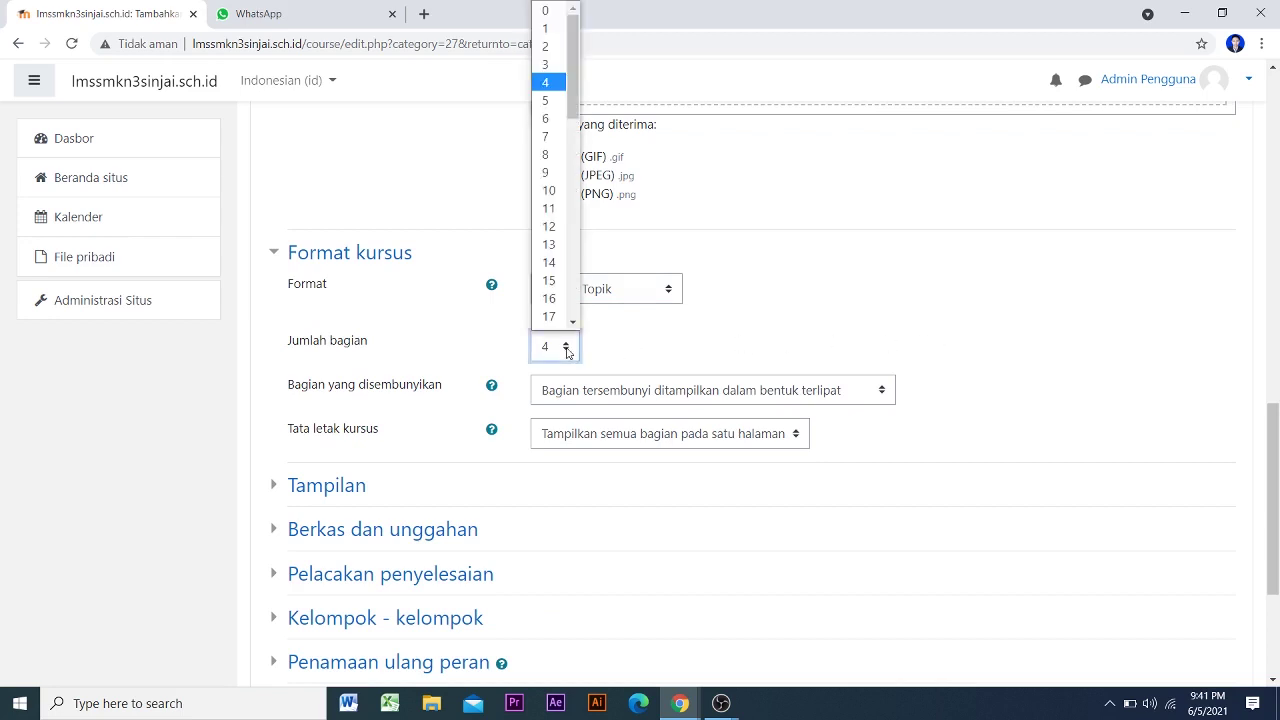
pyautogui.click(549, 264)
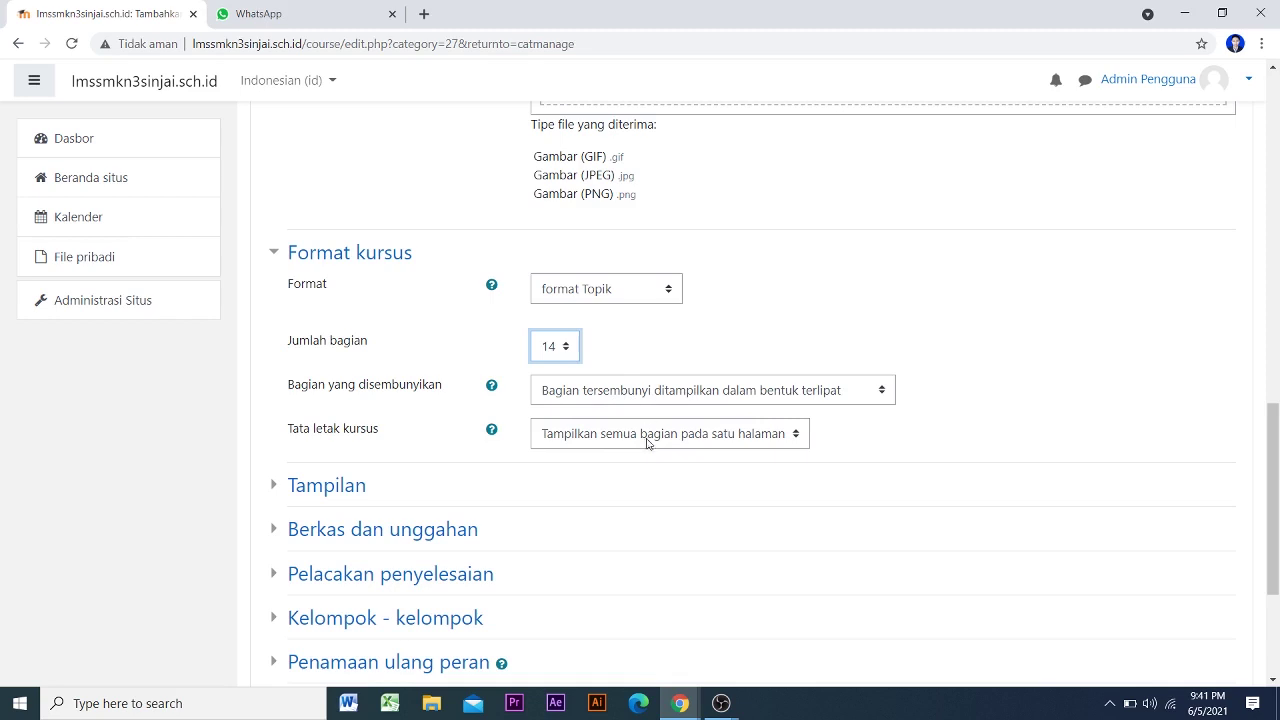
# Expand the Tampilan settings and check the hidden-section and course layout options, keeping the existing choices
pyautogui.scroll(-2, 651, 457)
pyautogui.click(351, 331)
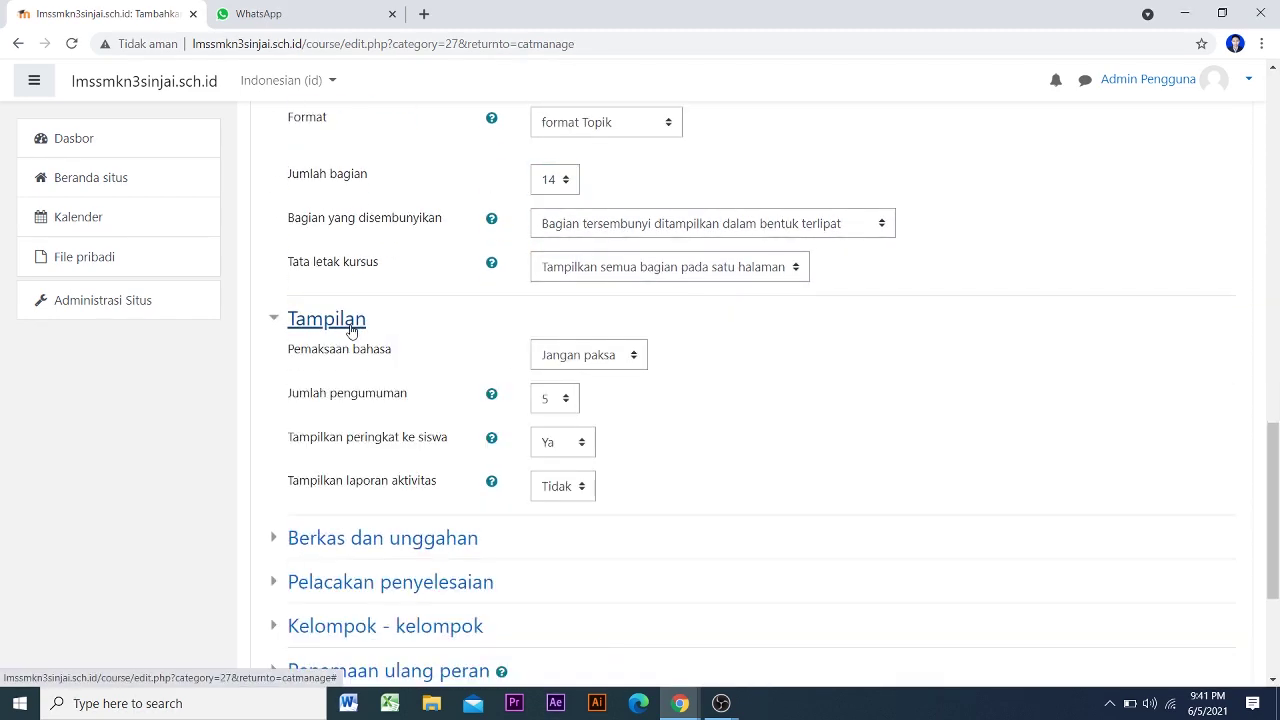
pyautogui.click(580, 230)
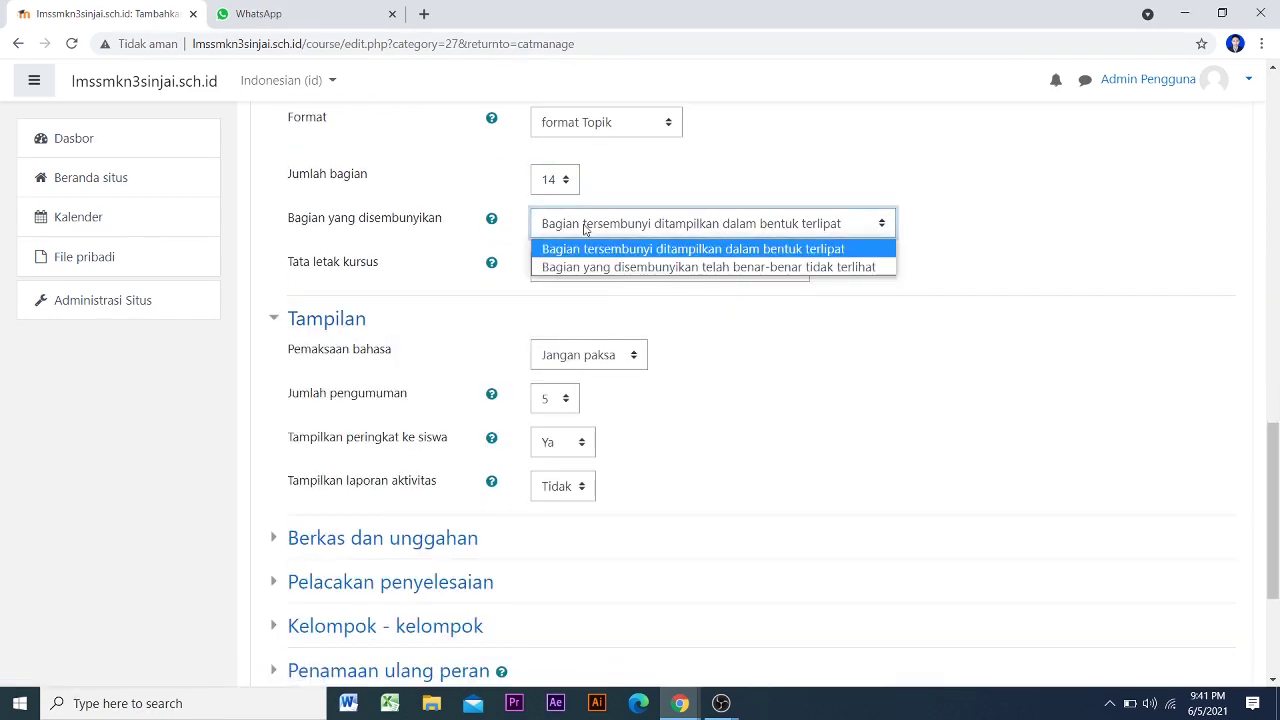
pyautogui.click(585, 233)
pyautogui.click(585, 267)
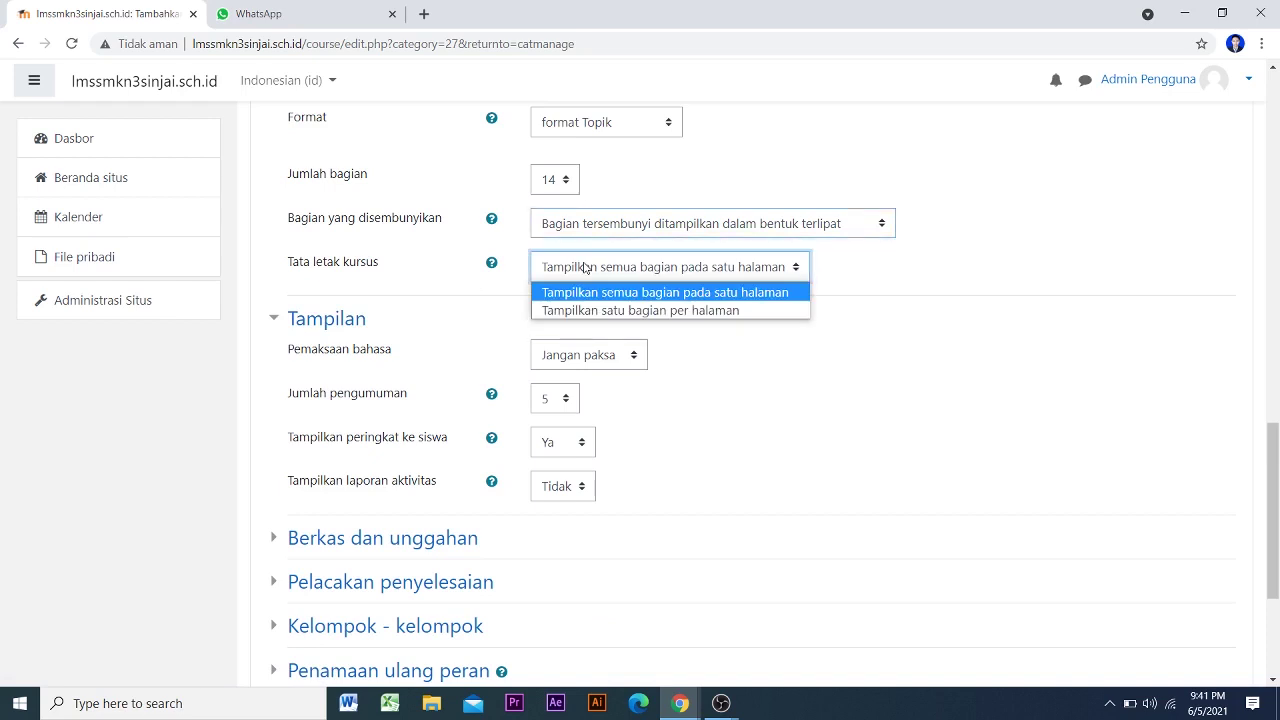
pyautogui.click(585, 267)
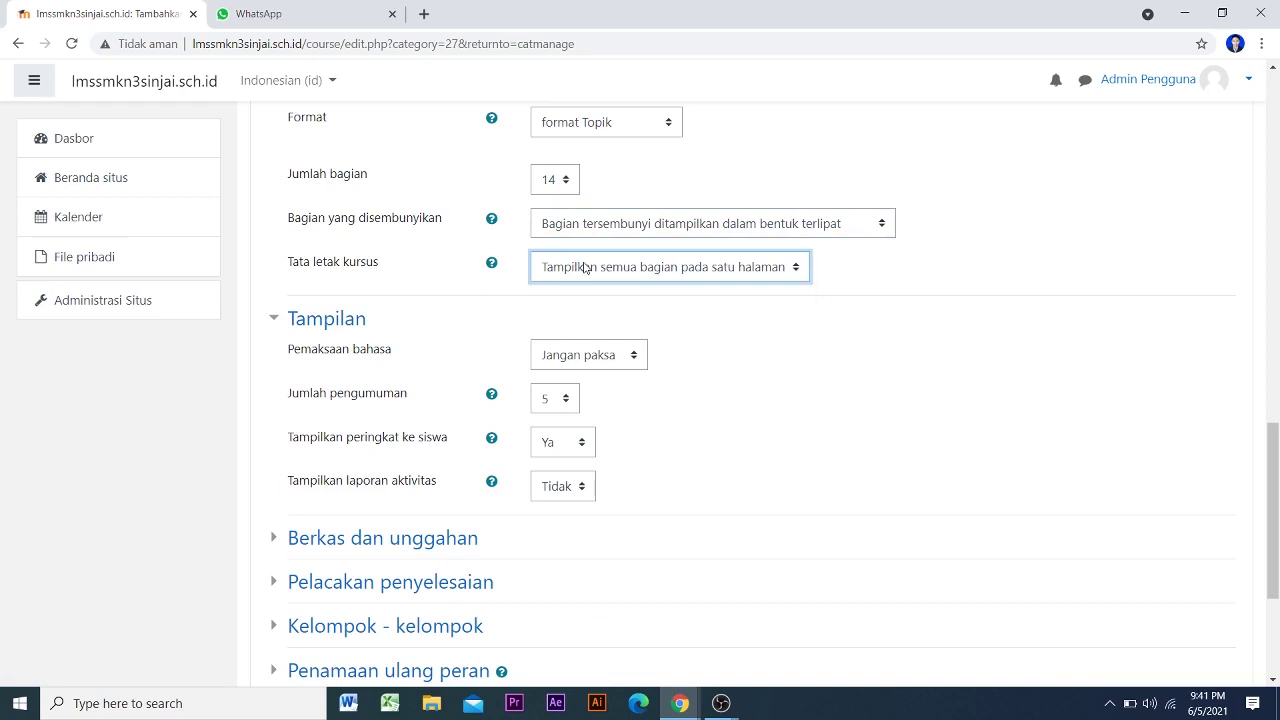
# Expand Berkas dan unggahan and keep the maximum upload size at Batas unggah Situs (2Mb)
pyautogui.scroll(-1, 396, 345)
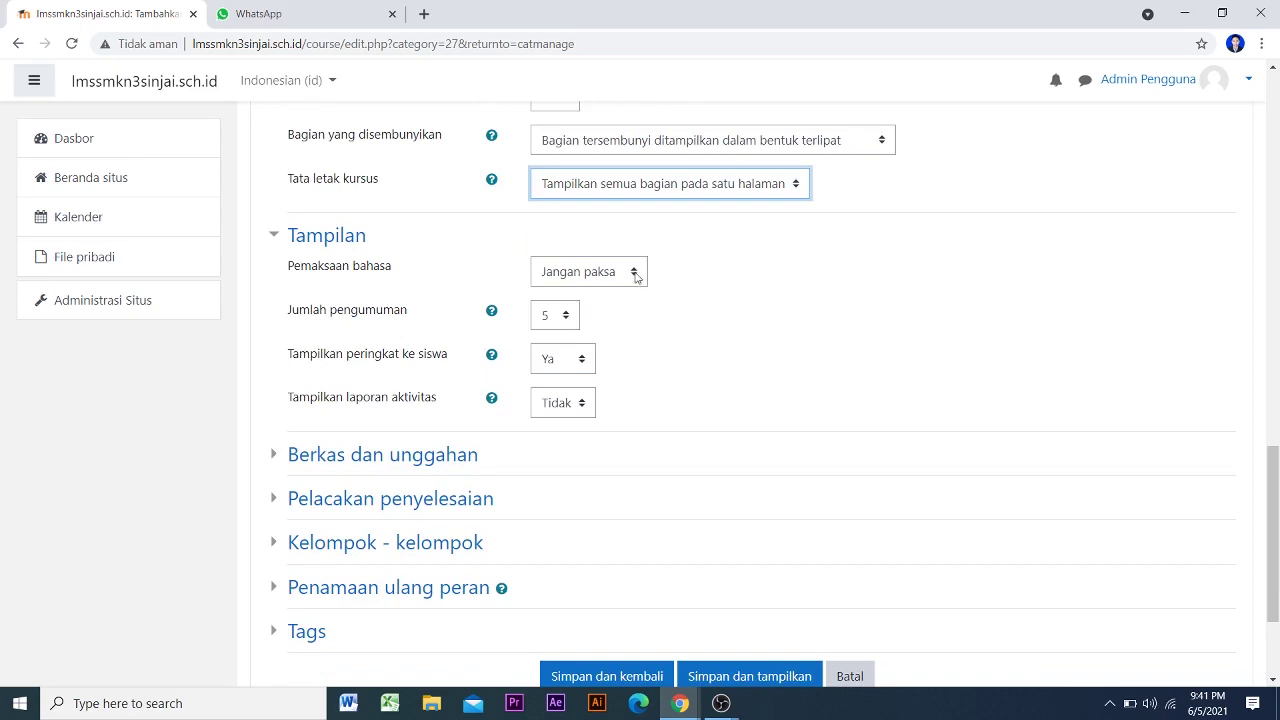
pyautogui.scroll(-3, 610, 323)
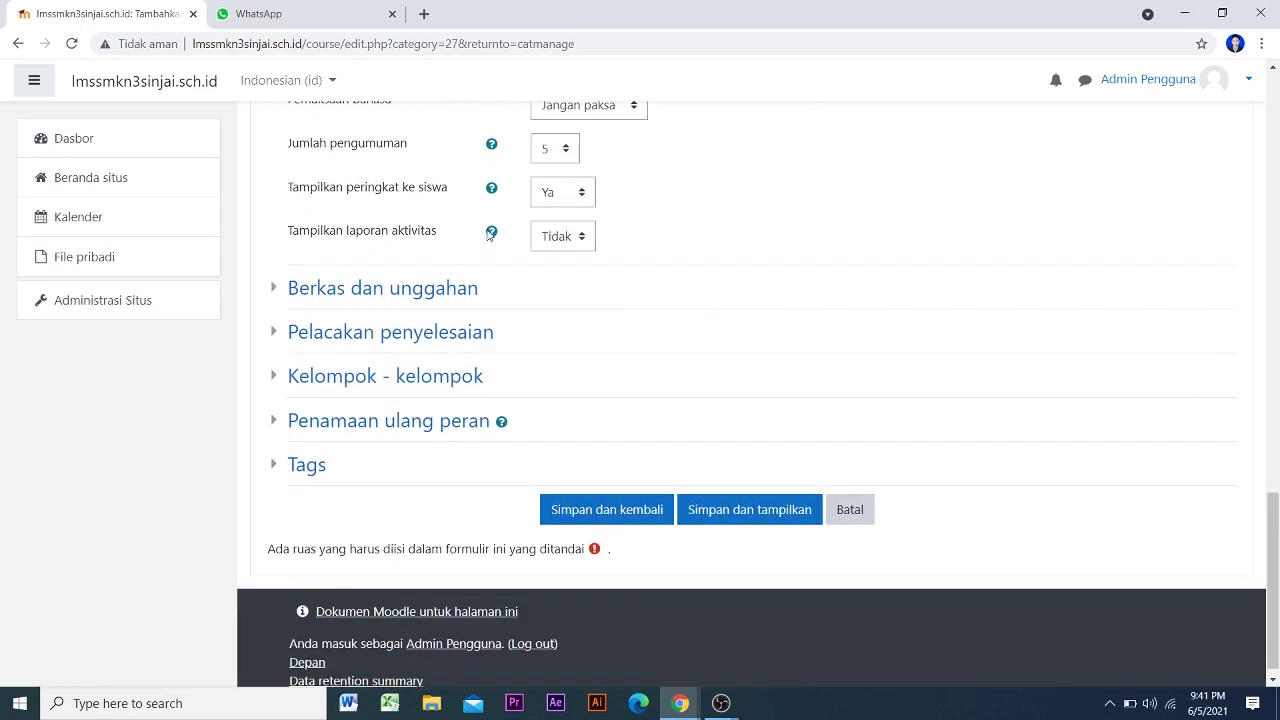
pyautogui.click(431, 277)
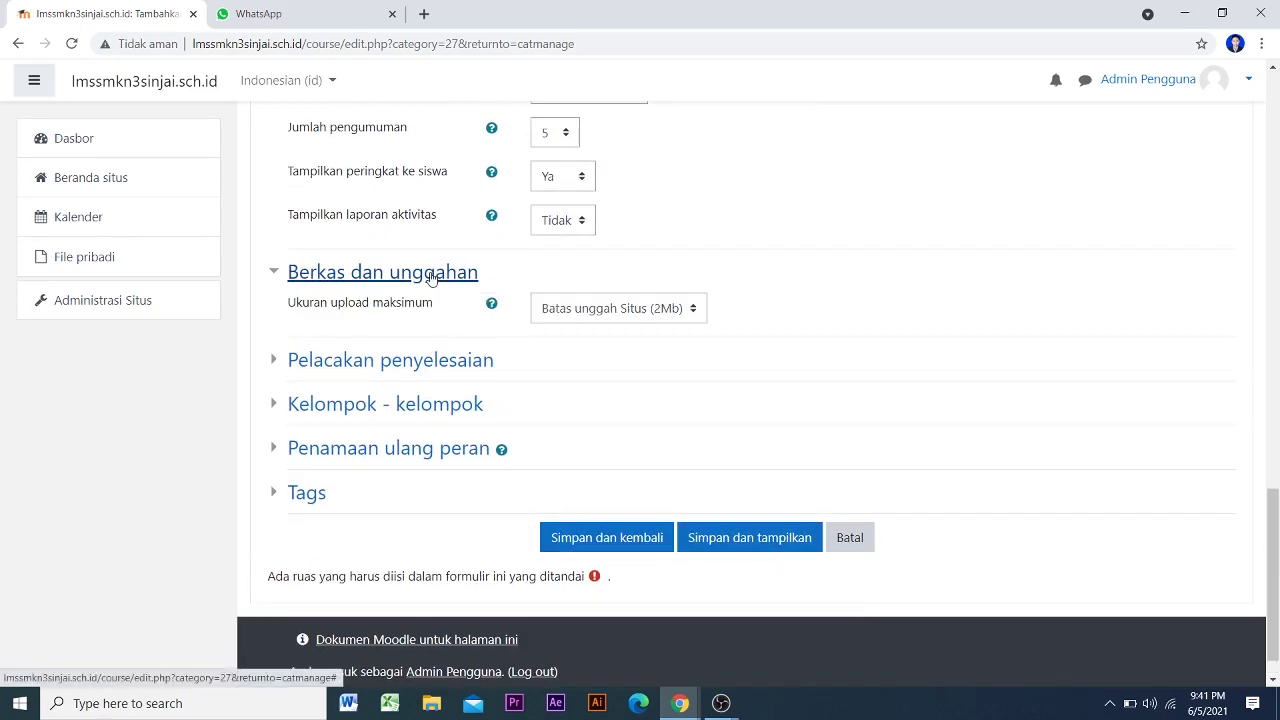
pyautogui.click(606, 310)
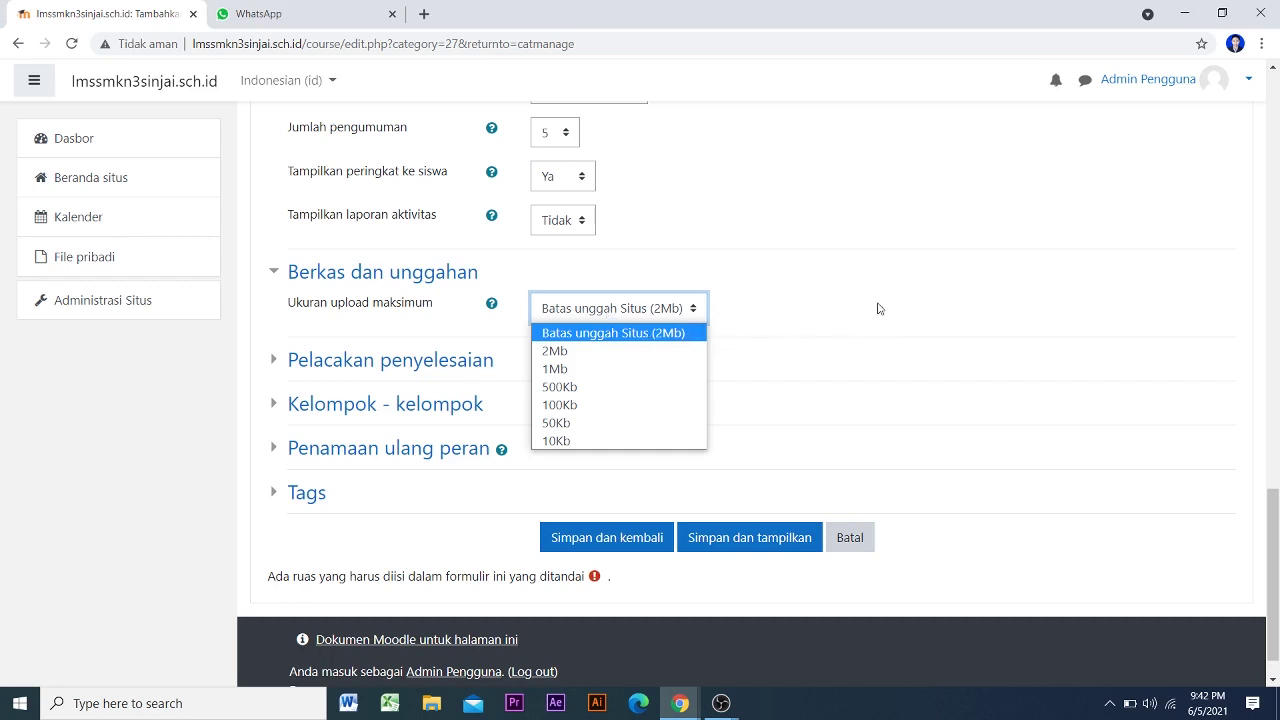
pyautogui.click(648, 338)
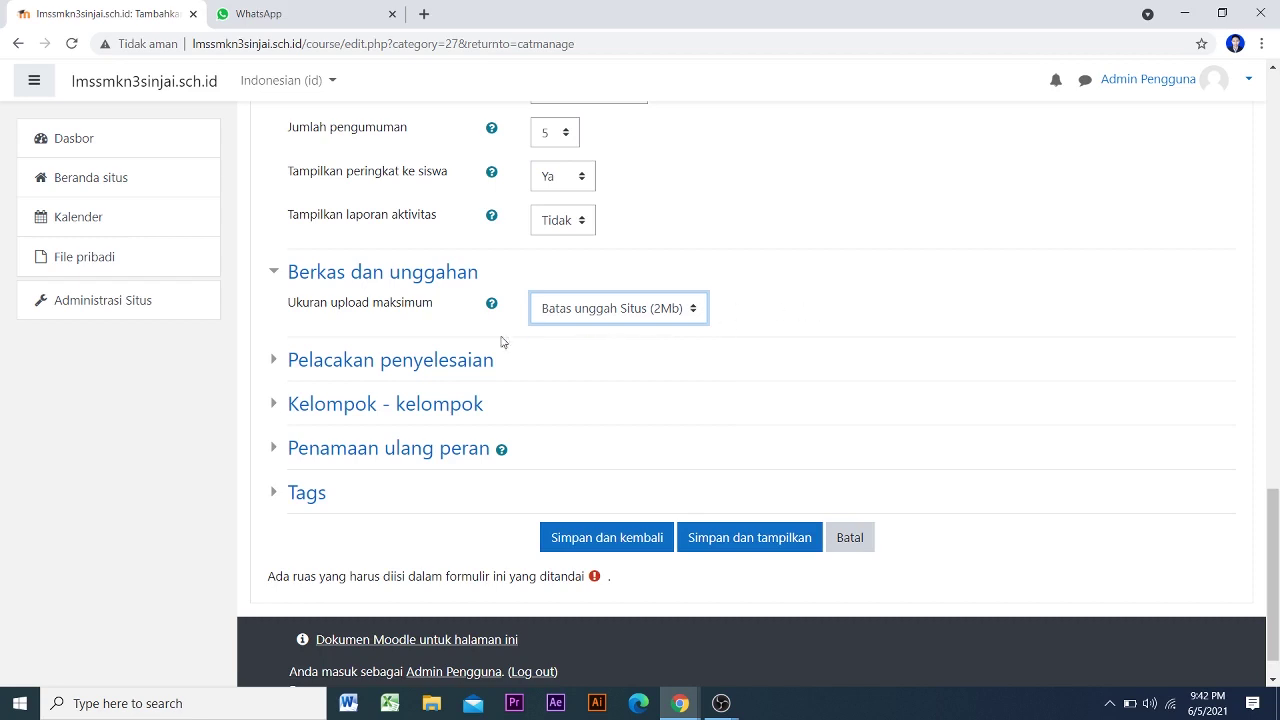
# Check the Kelompok - kelompok settings, collapse that section again, and look back over the course format settings
pyautogui.click(387, 407)
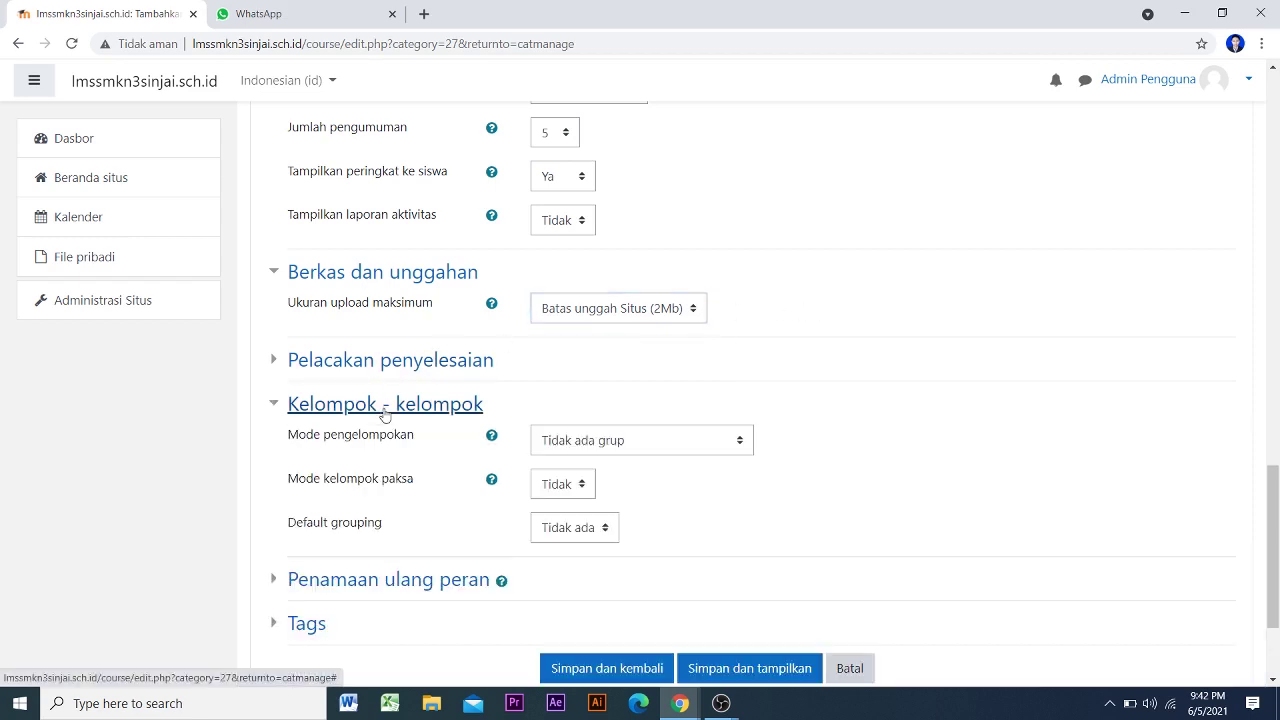
pyautogui.click(385, 408)
pyautogui.scroll(-1, 397, 366)
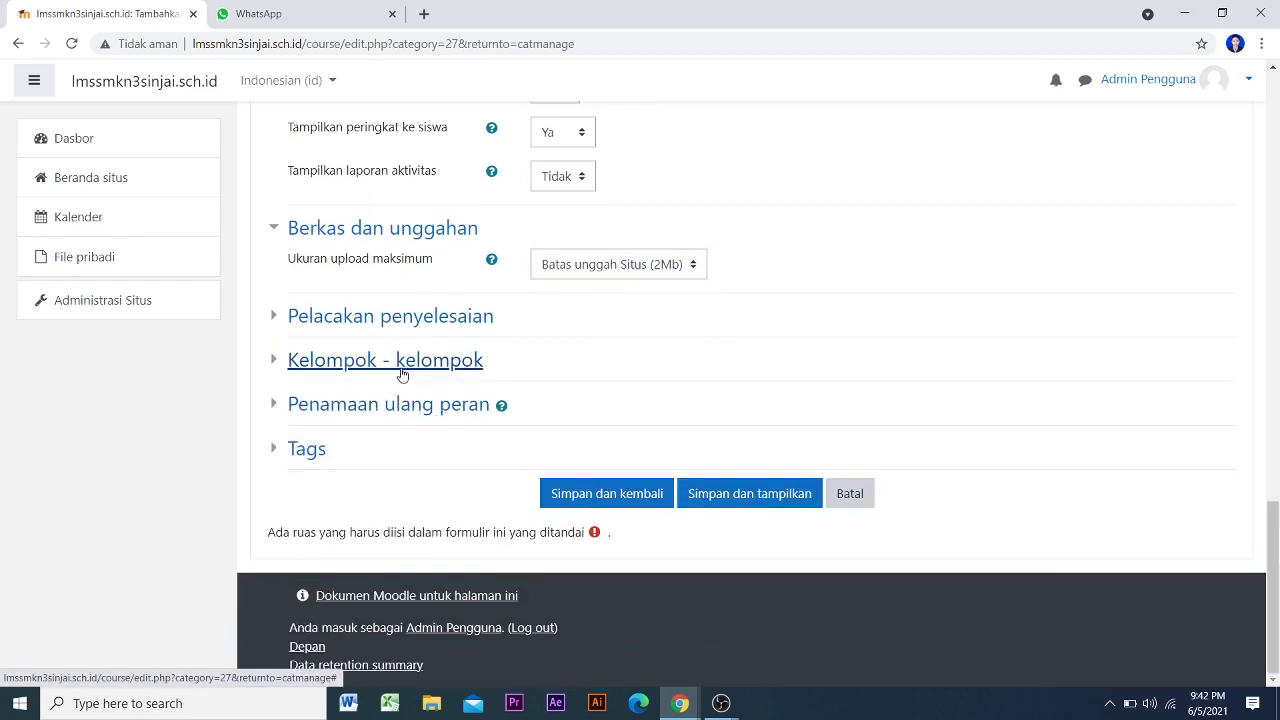
pyautogui.scroll(6, 350, 430)
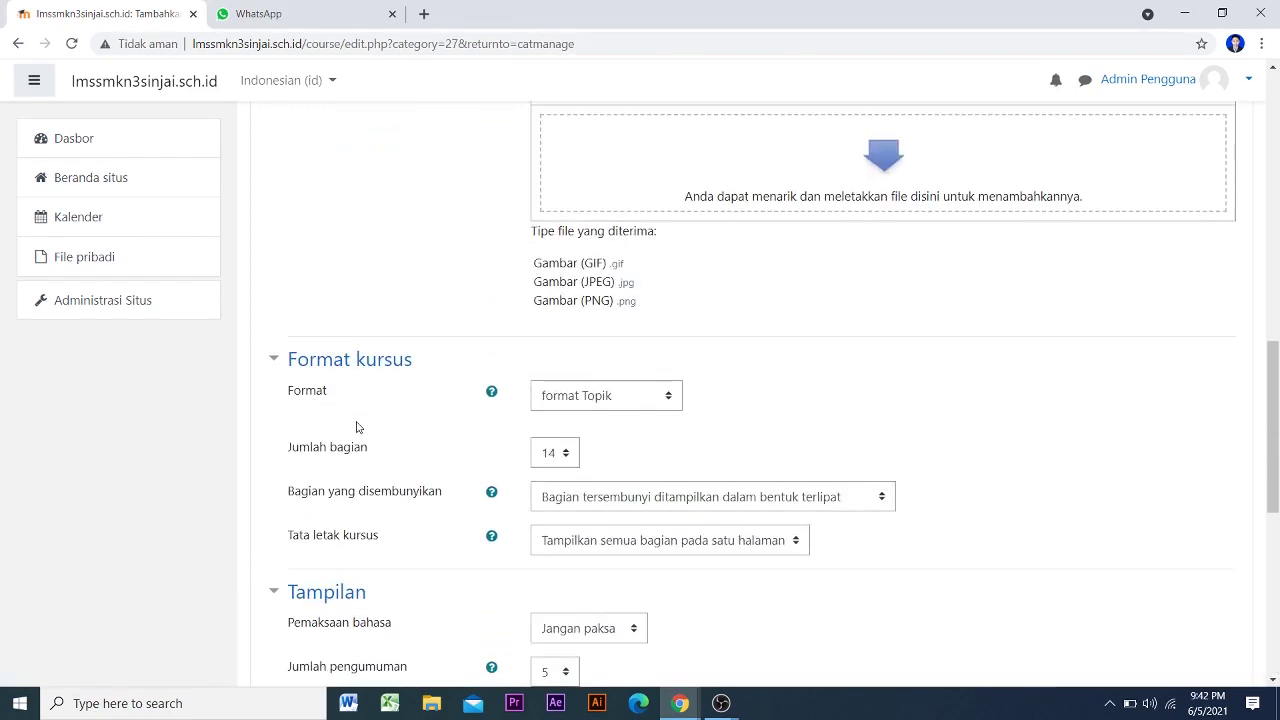
# Save the new Animasi course and return to the course and category management page
pyautogui.scroll(-4, 469, 423)
pyautogui.scroll(-2, 469, 423)
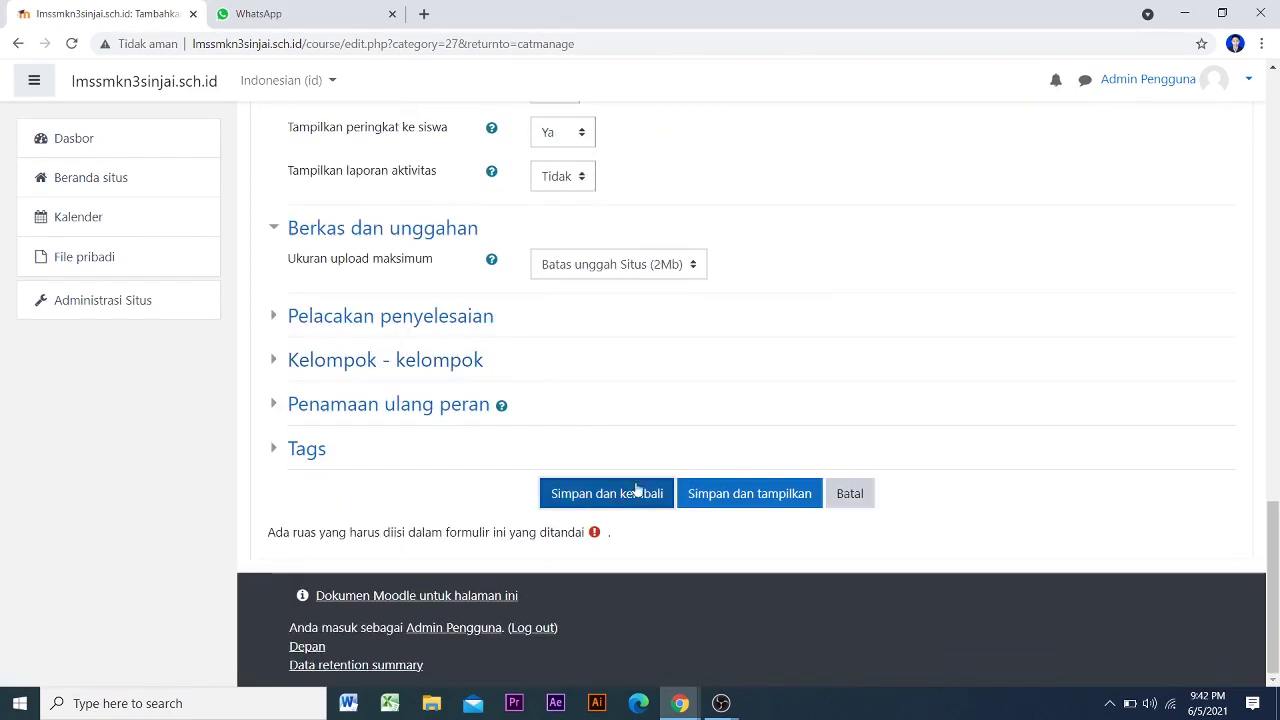
pyautogui.click(634, 490)
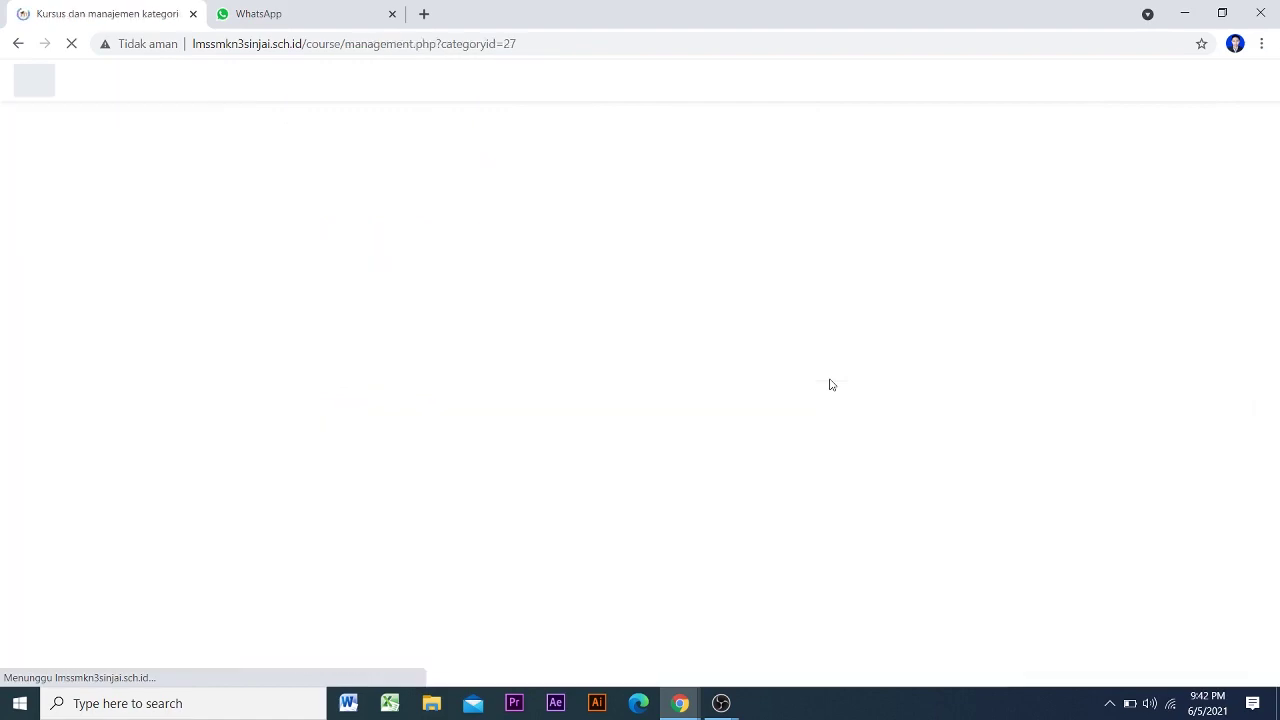
# Select the Animasi course in the Animasi category's course list to load its details
pyautogui.scroll(-2, 831, 382)
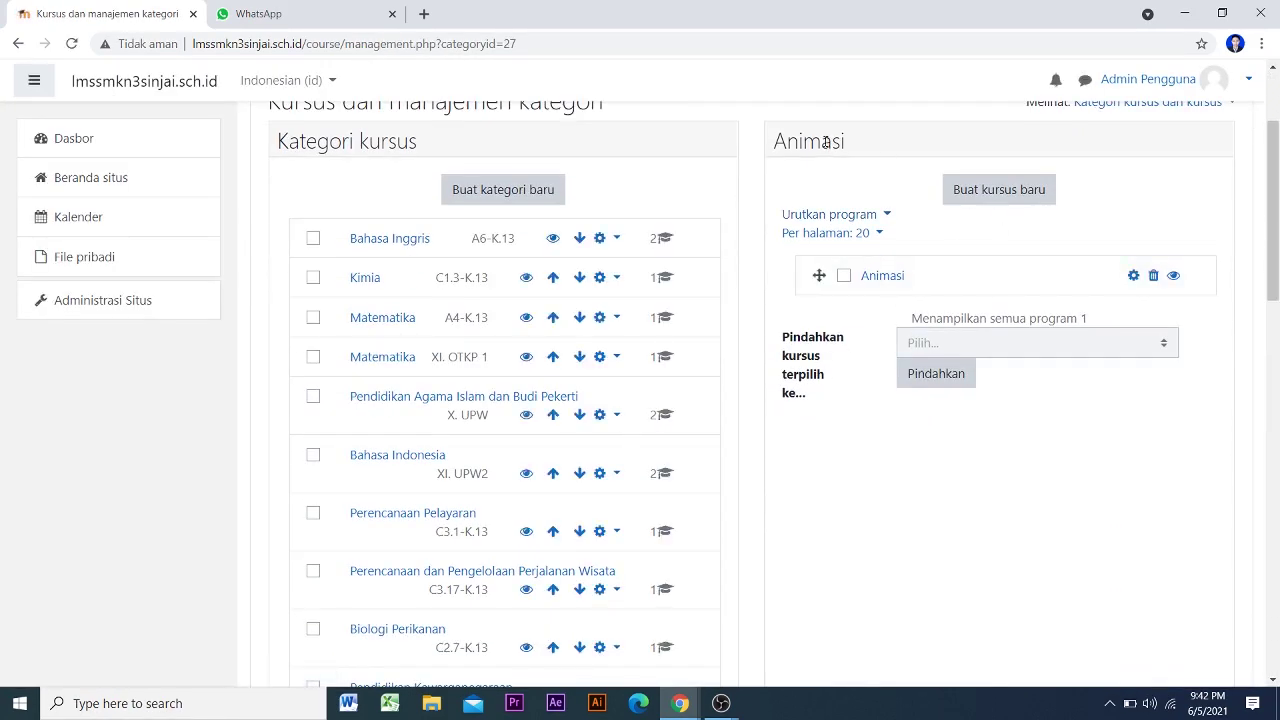
pyautogui.click(871, 278)
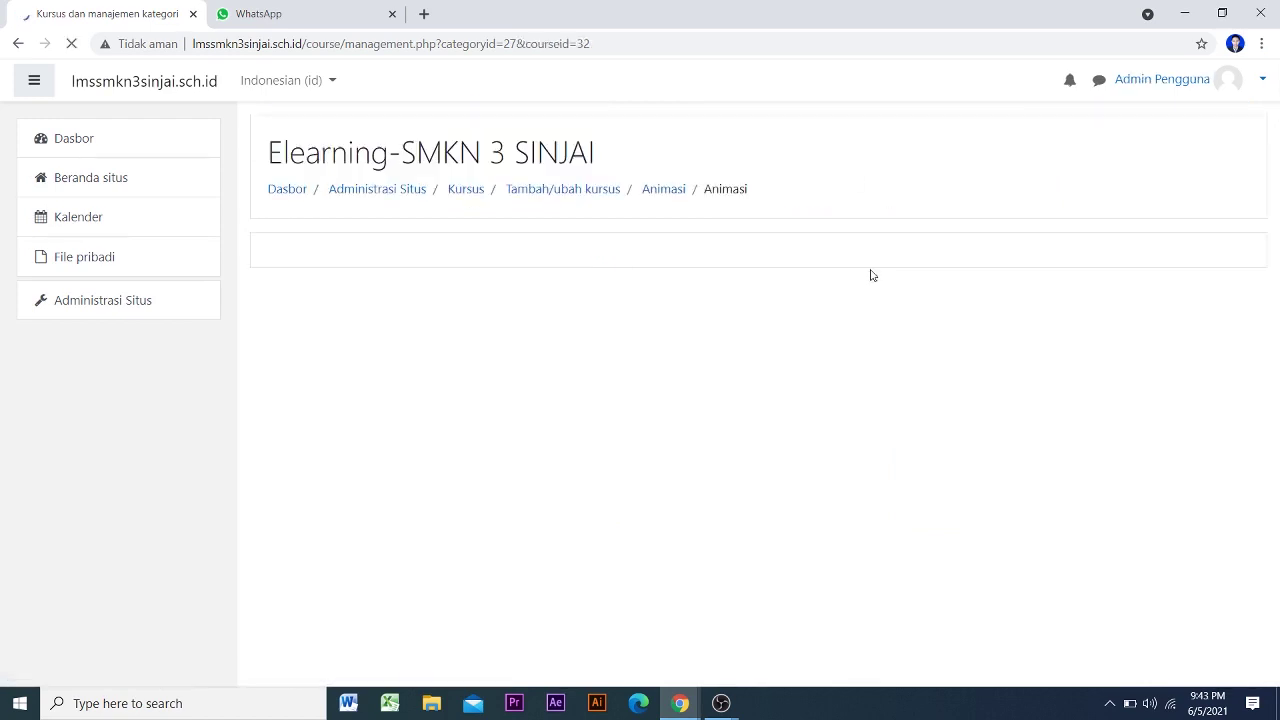
pyautogui.scroll(-11, 886, 360)
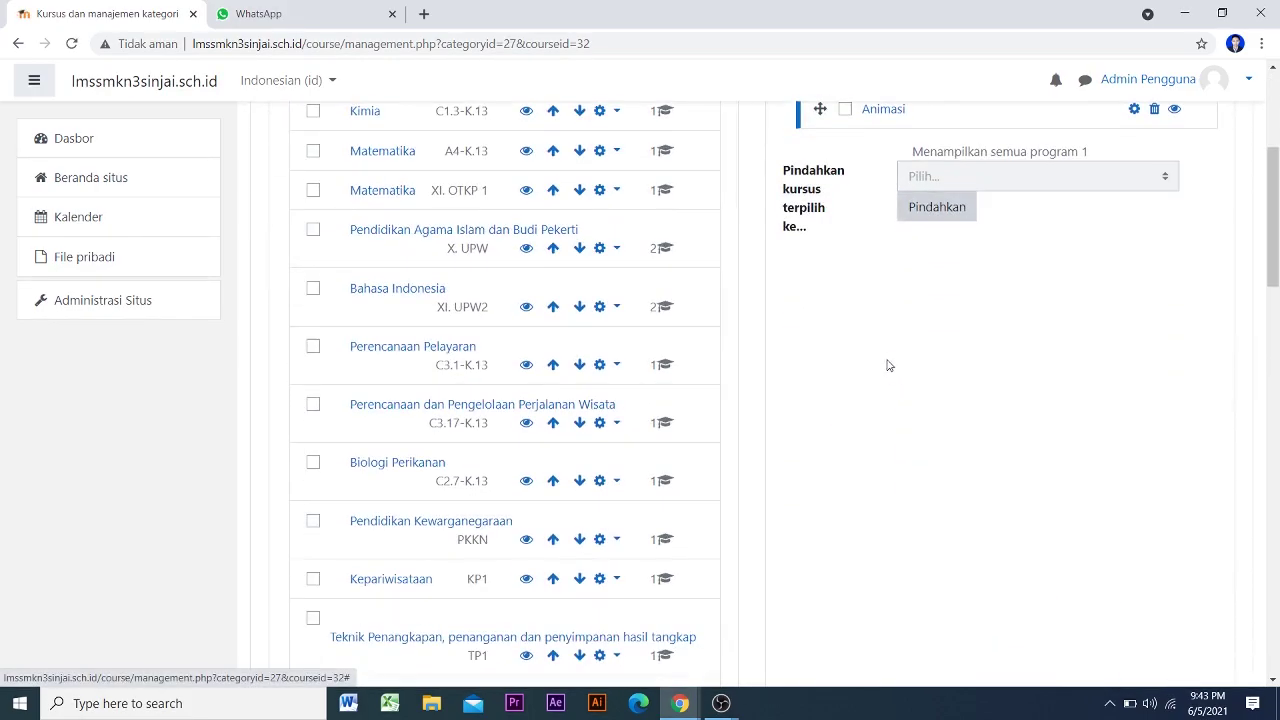
pyautogui.scroll(-4, 886, 360)
pyautogui.scroll(15, 889, 360)
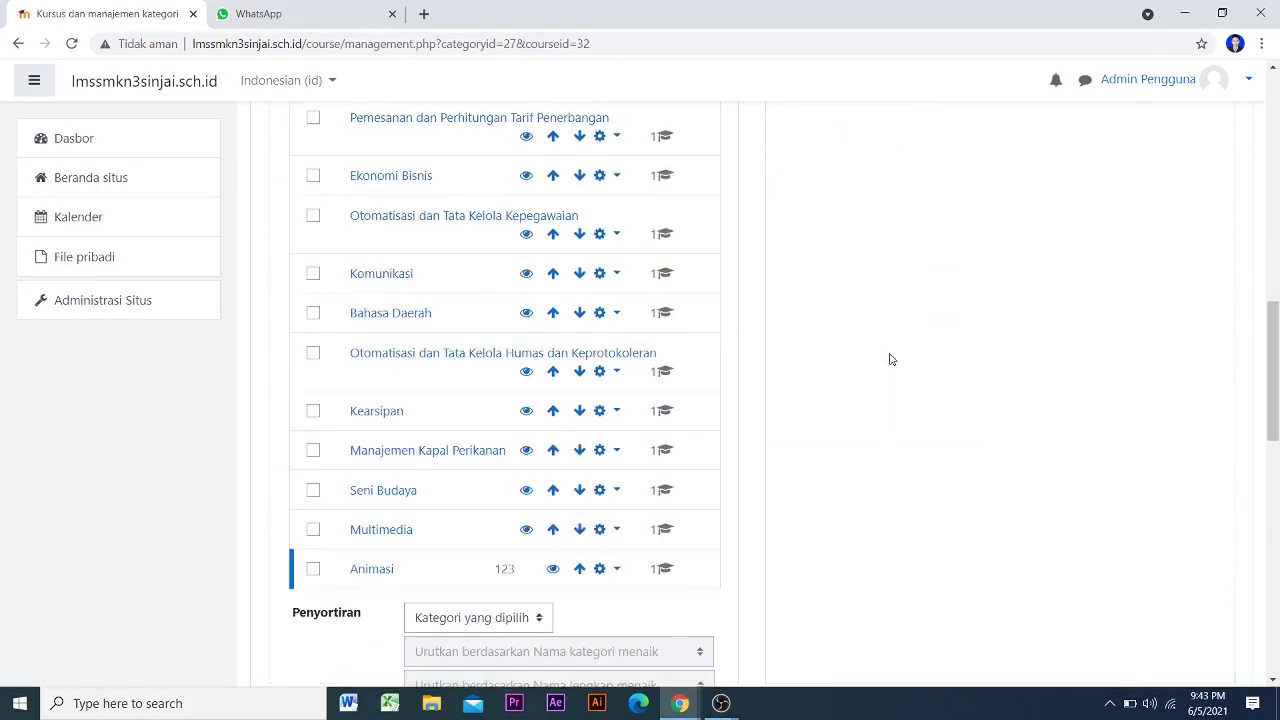
pyautogui.click(878, 360)
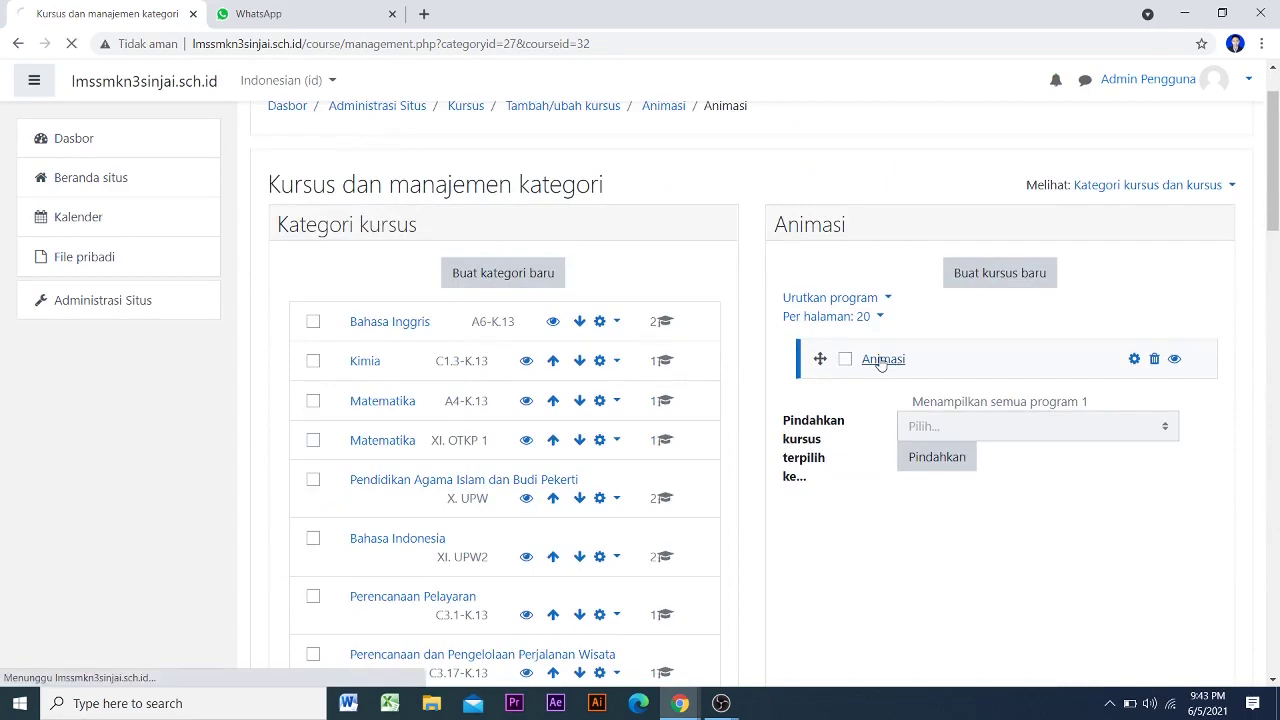
# Examine the Animasi course details, checking its short name, category, enrolment method, format and topic sections against the category listing
pyautogui.scroll(-15, 883, 362)
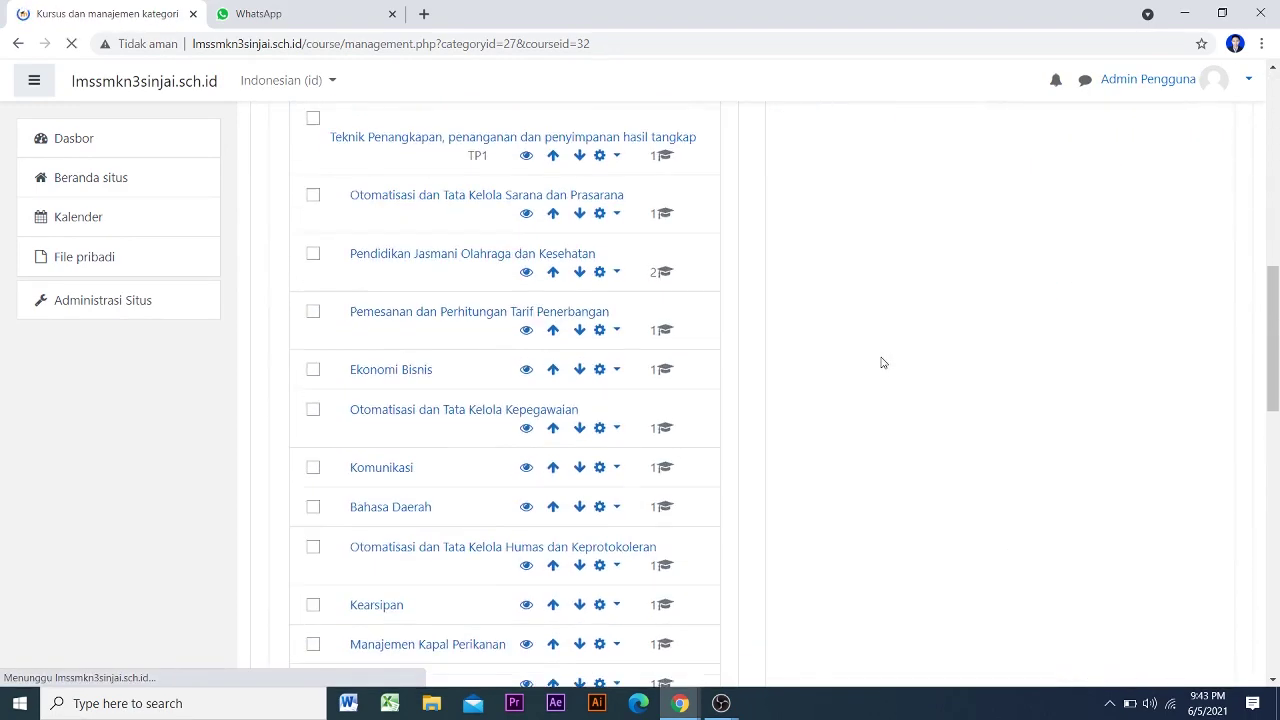
pyautogui.scroll(3, 883, 362)
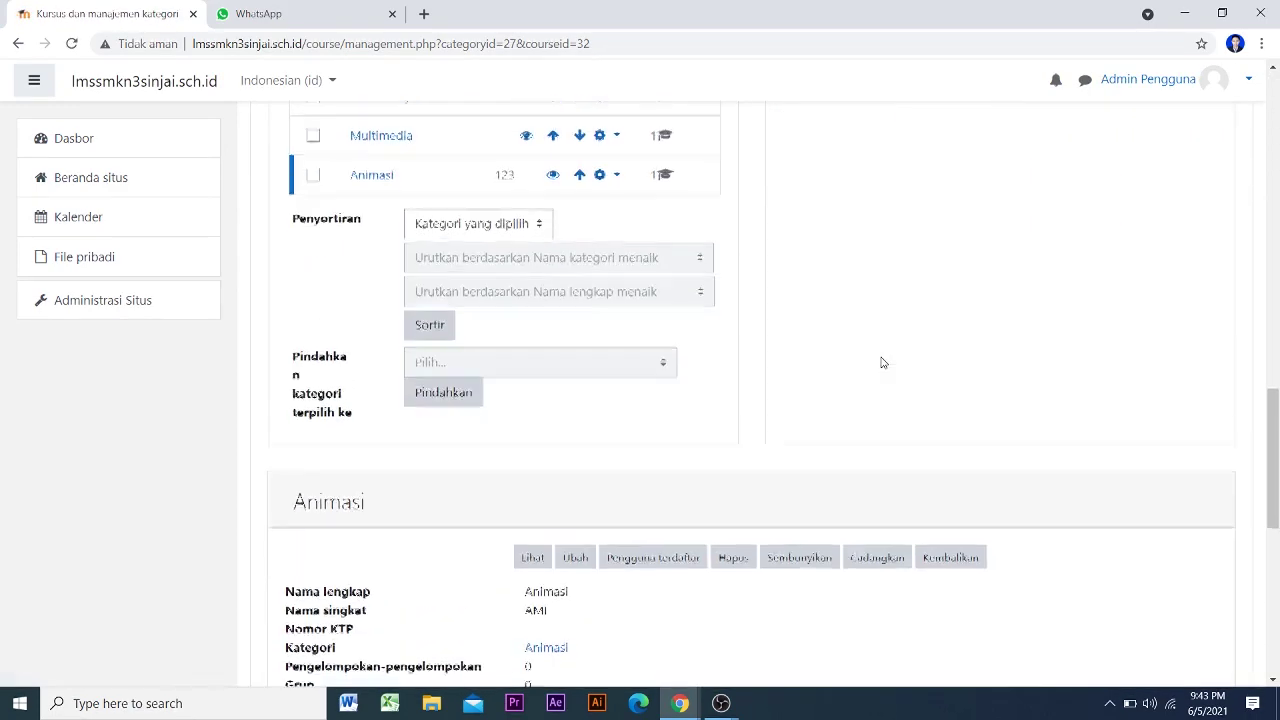
pyautogui.scroll(-5, 883, 362)
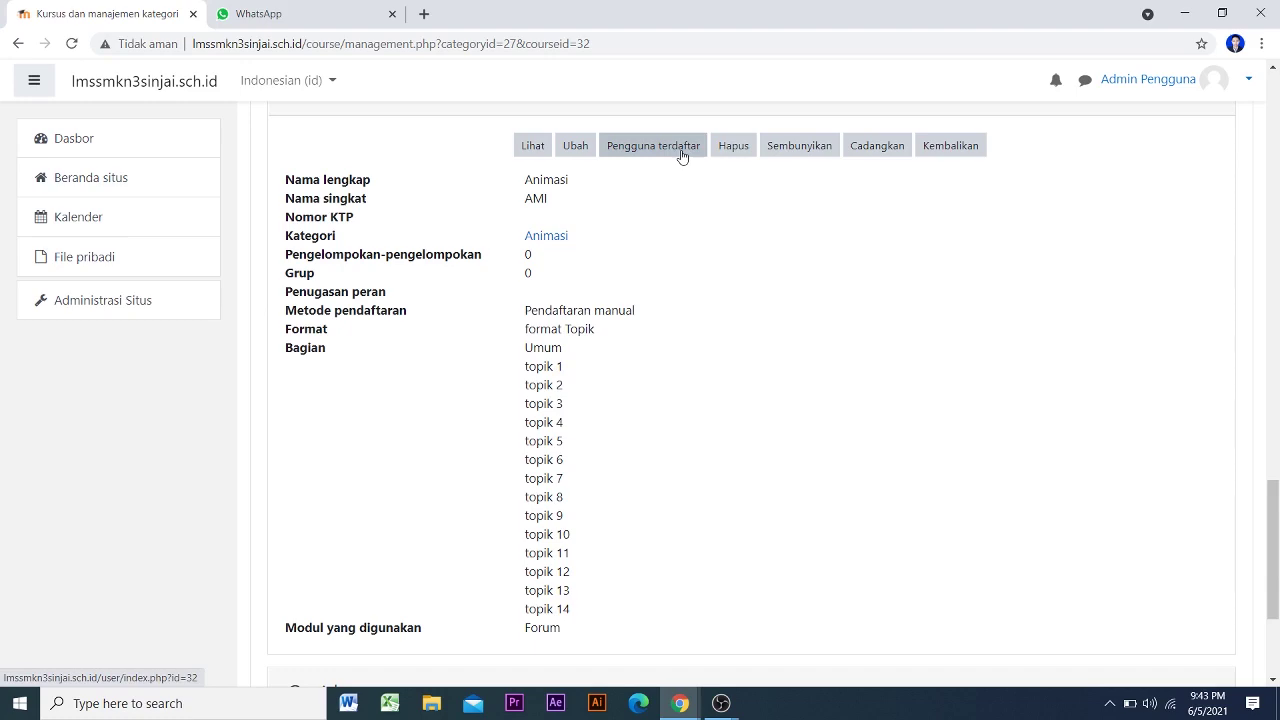
pyautogui.scroll(15, 949, 363)
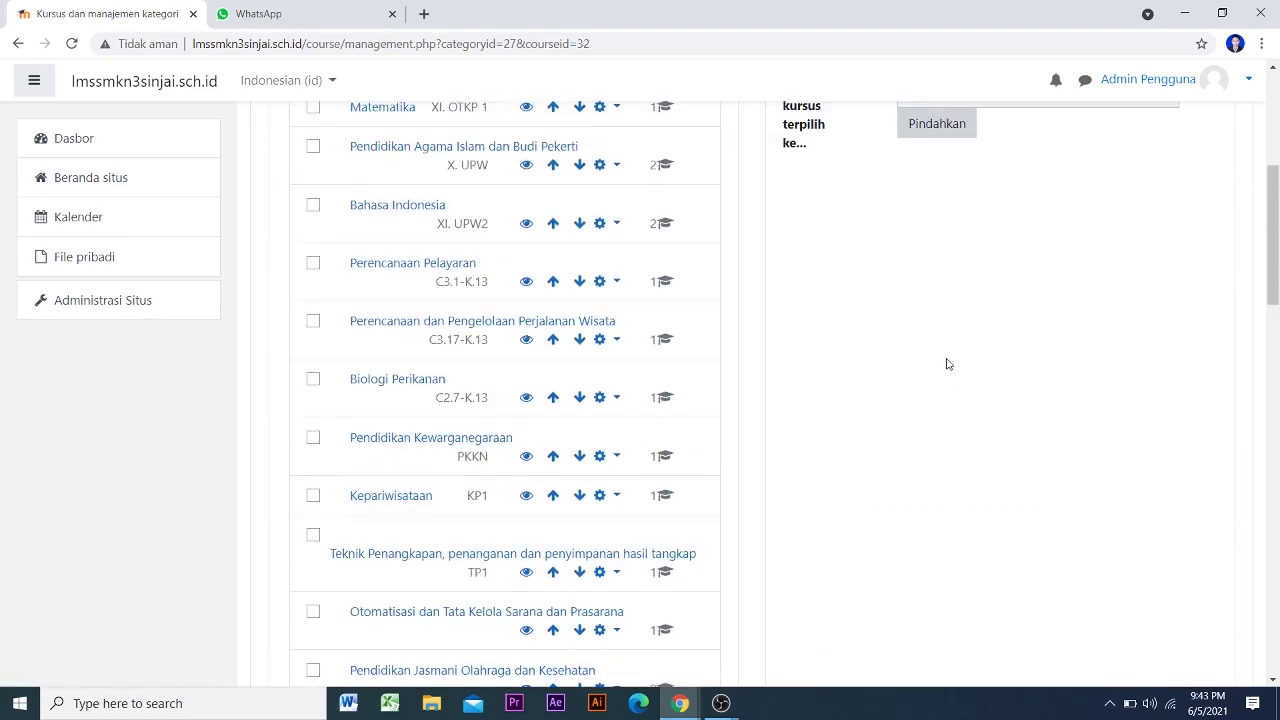
pyautogui.scroll(4, 949, 363)
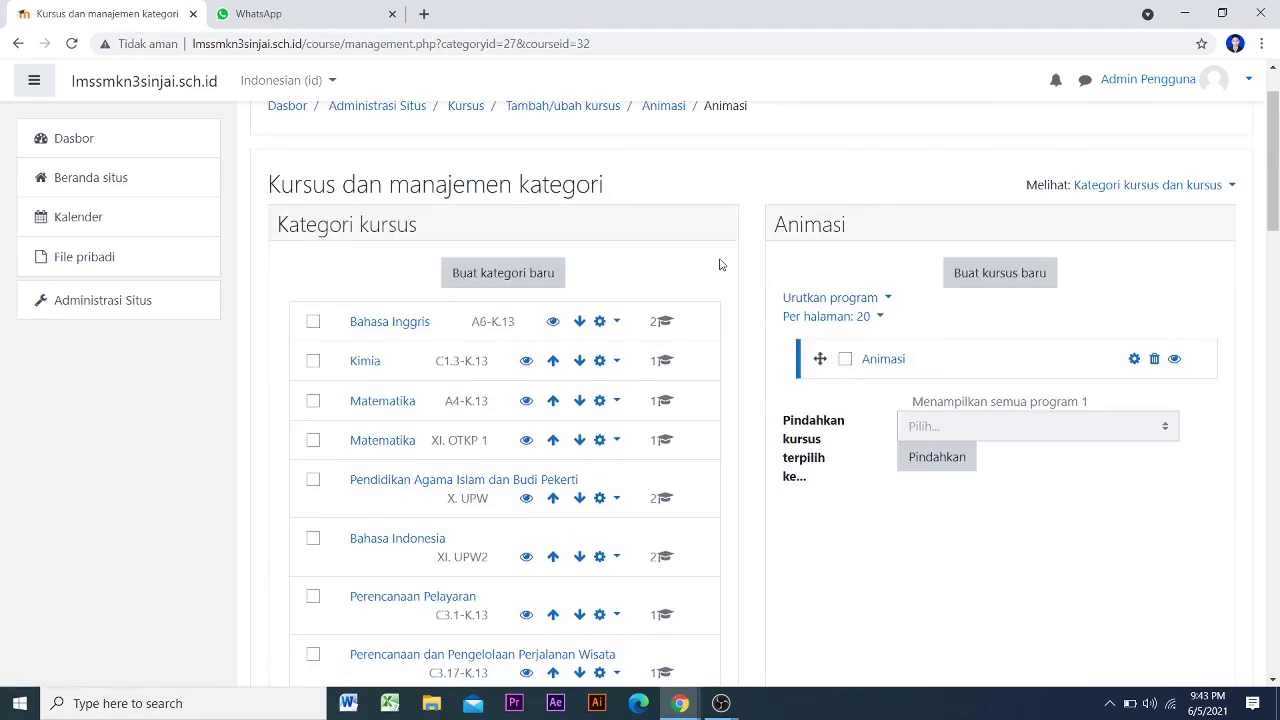
pyautogui.scroll(-8, 857, 360)
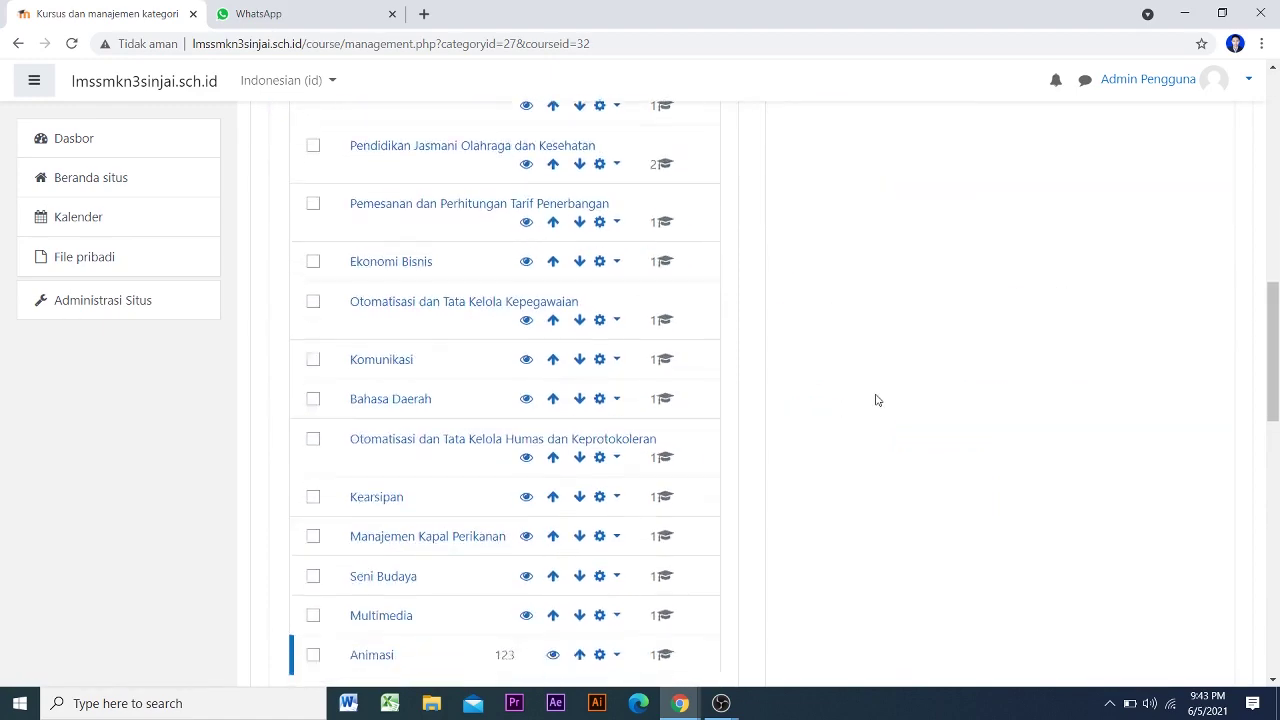
pyautogui.scroll(-8, 875, 400)
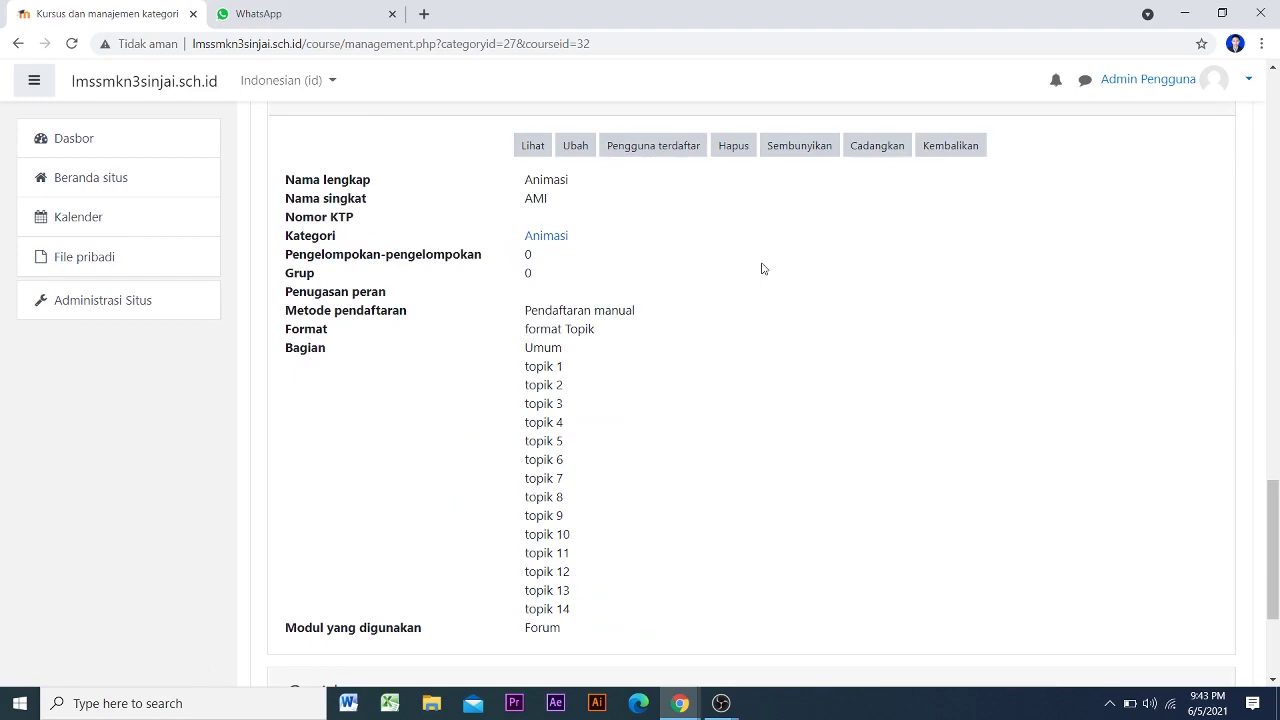
pyautogui.moveTo(716, 714)
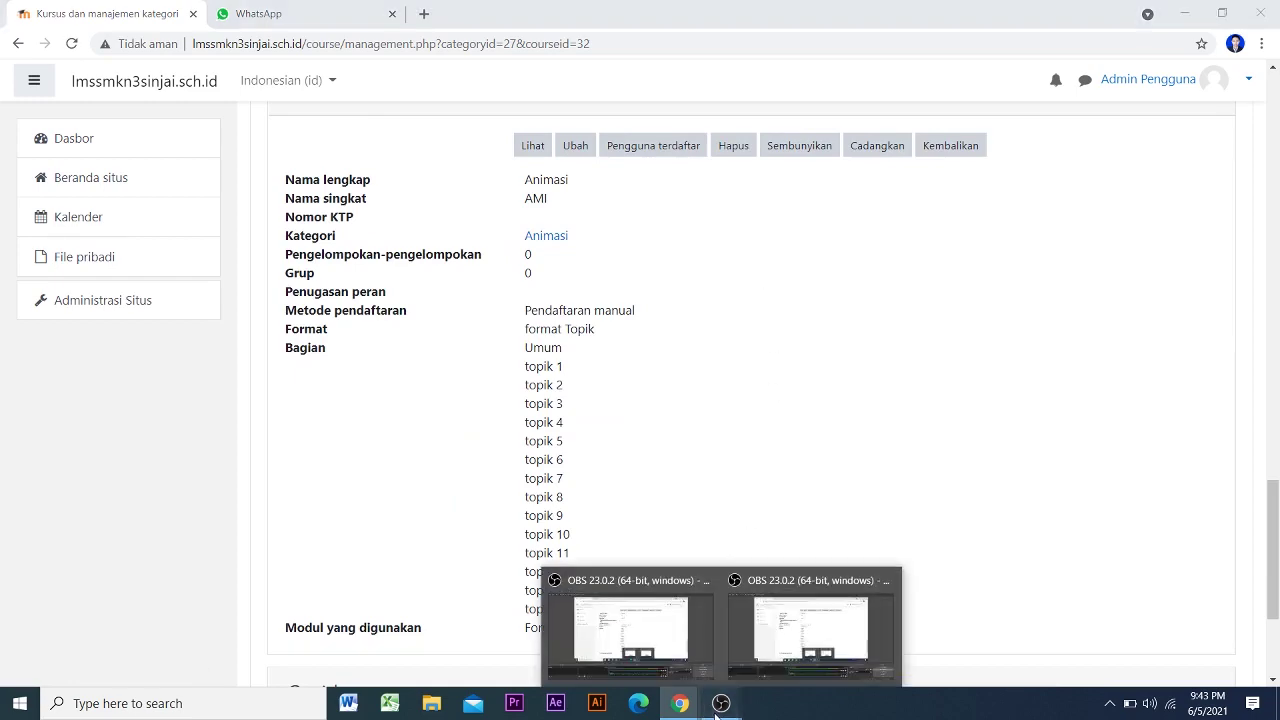